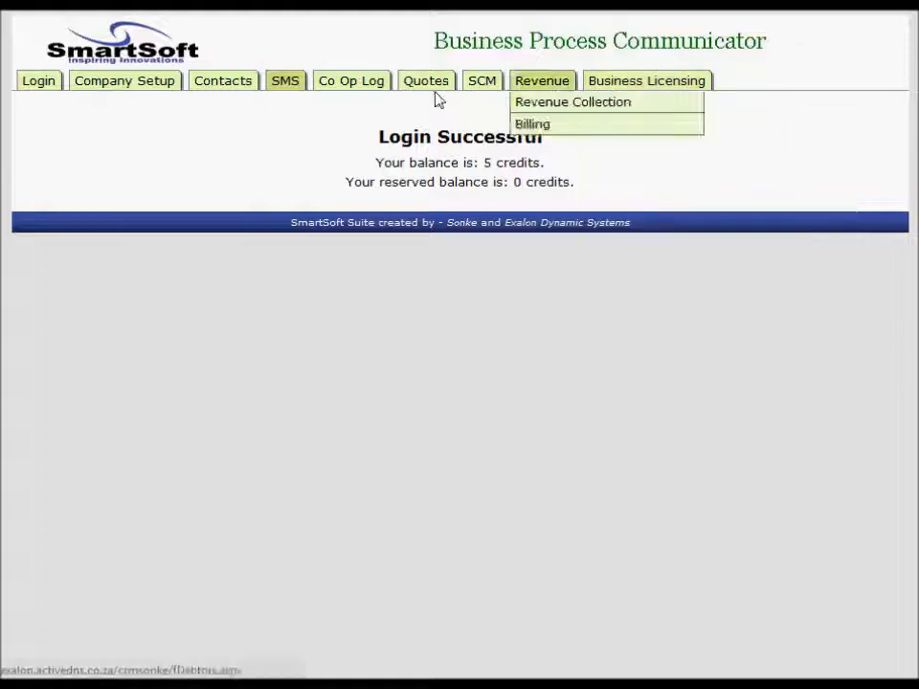
# Step: Add a new task that runs the BUSINESS LICENSING process, save it, and check the resulting entry in the task list
pyautogui.moveTo(239, 86)
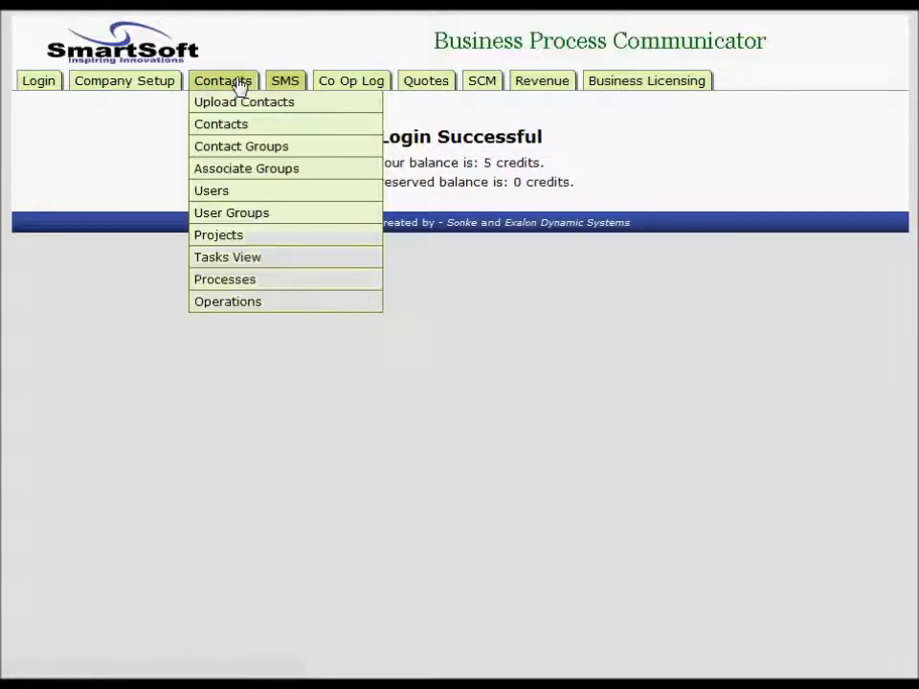
pyautogui.click(230, 267)
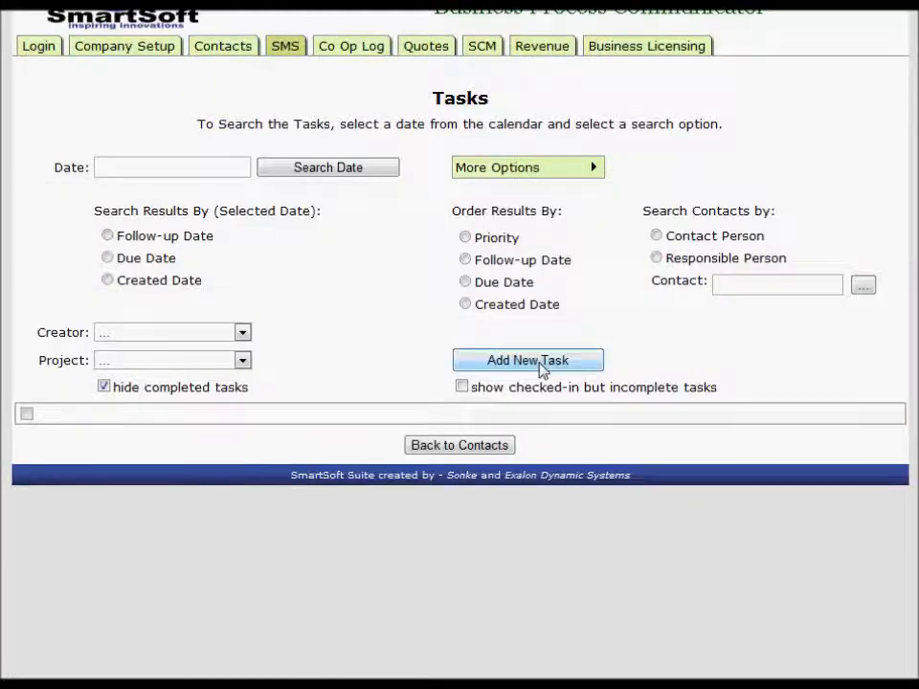
pyautogui.click(541, 367)
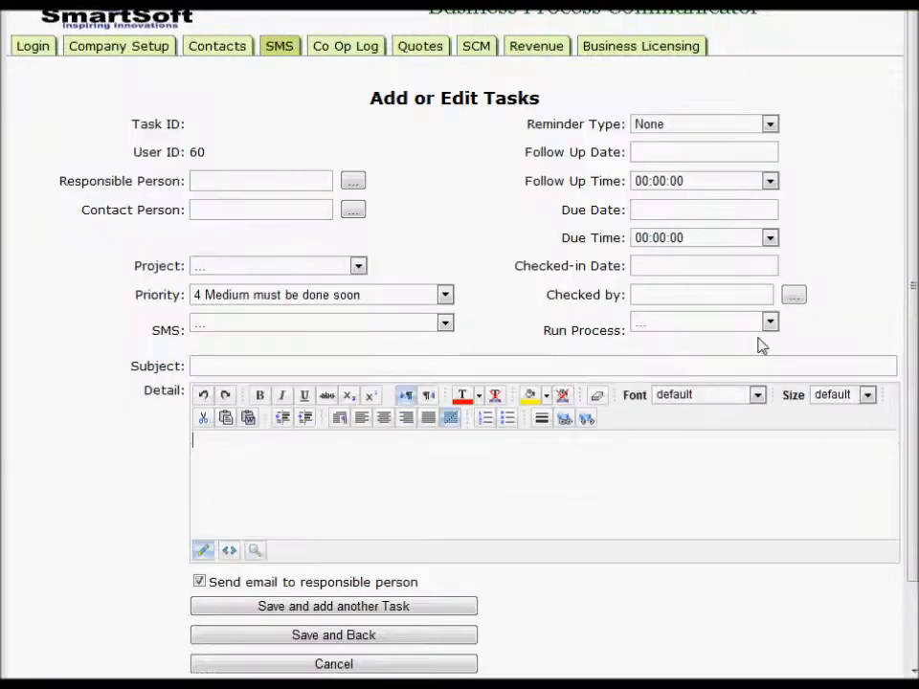
pyautogui.click(769, 323)
pyautogui.click(755, 355)
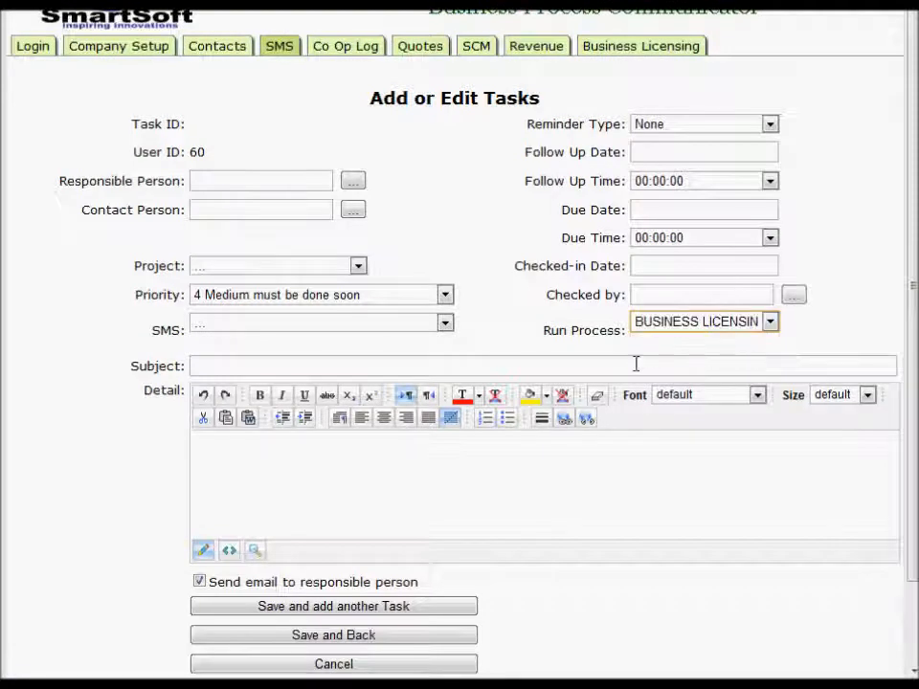
pyautogui.click(385, 644)
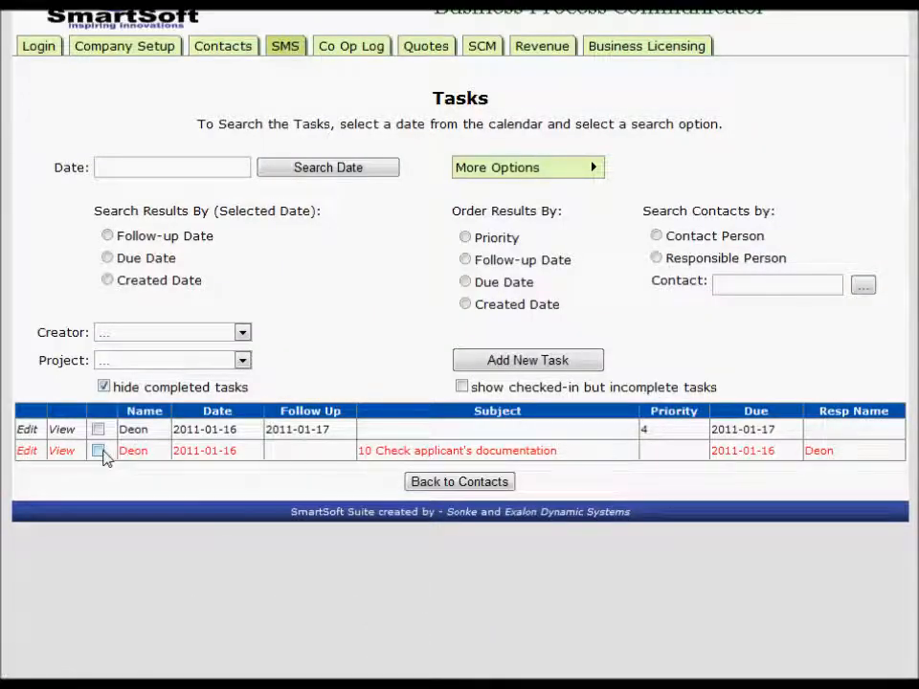
pyautogui.moveTo(565, 460); pyautogui.dragTo(361, 454)
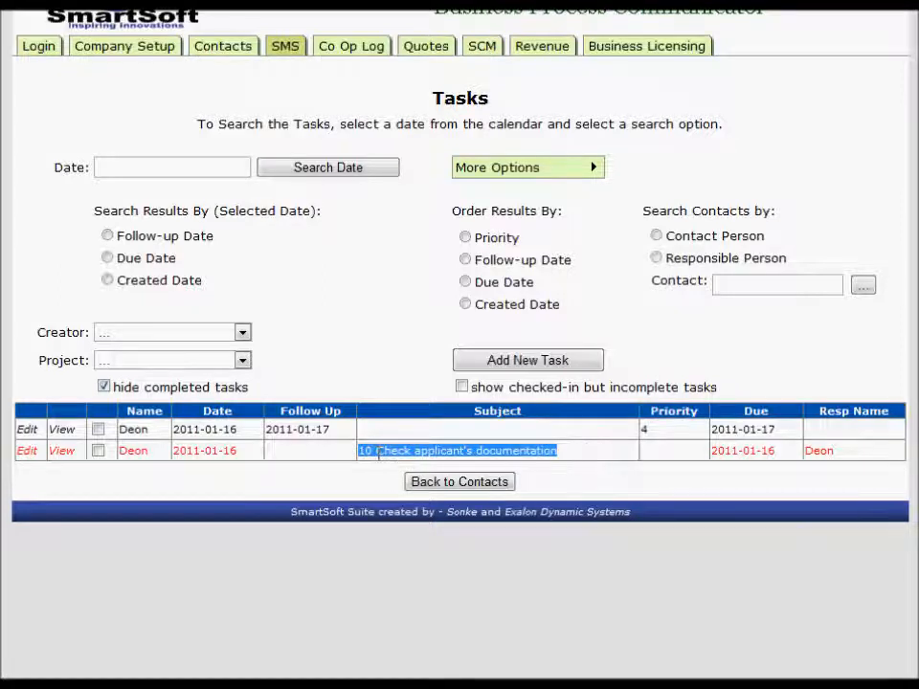
pyautogui.click(578, 465)
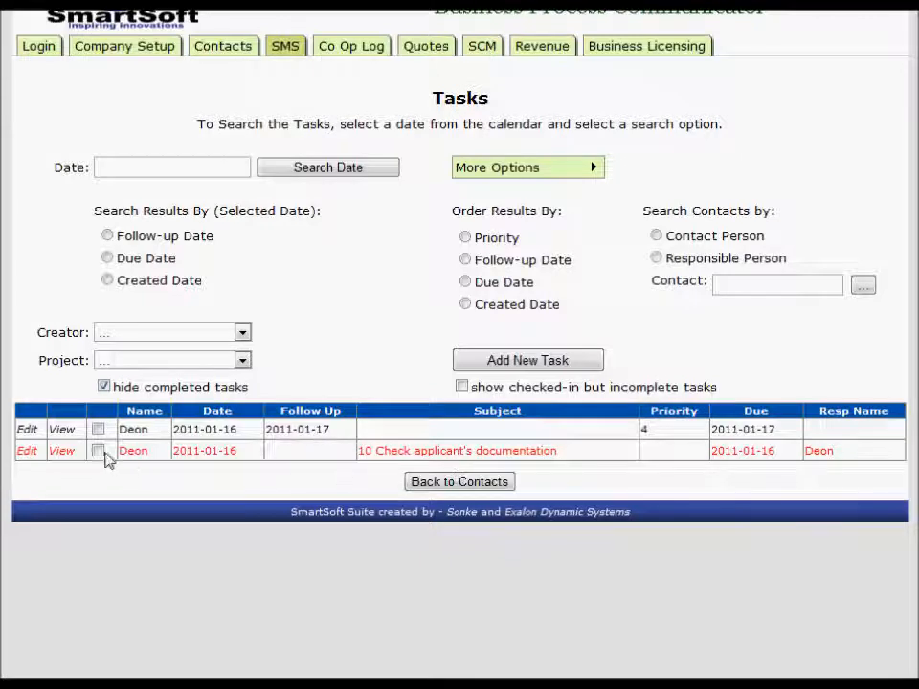
# Step: Open the BUSINESS LICENSING process definition to view its list of operations
pyautogui.moveTo(248, 45)
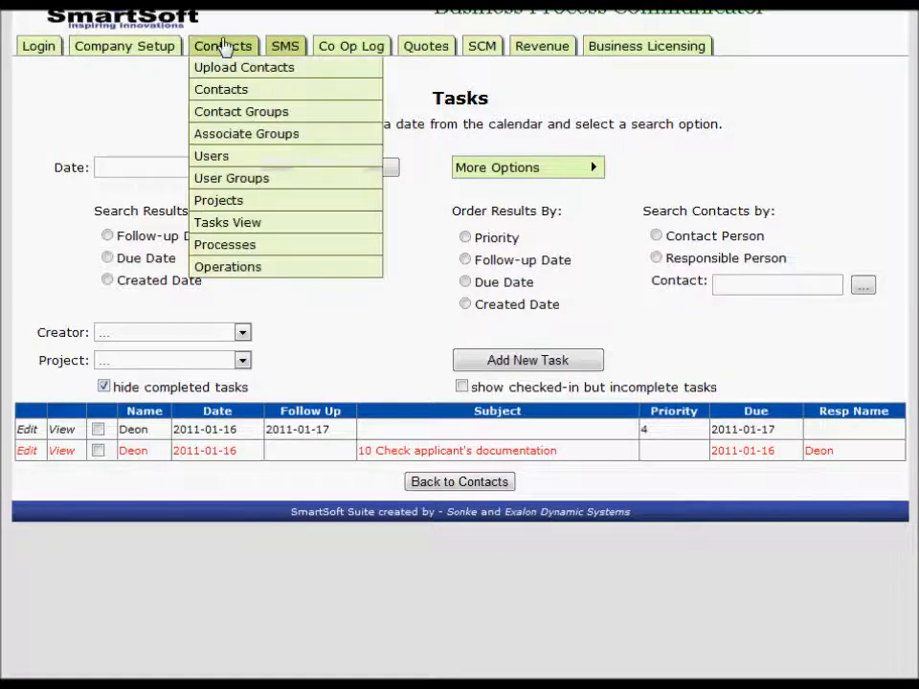
pyautogui.click(243, 256)
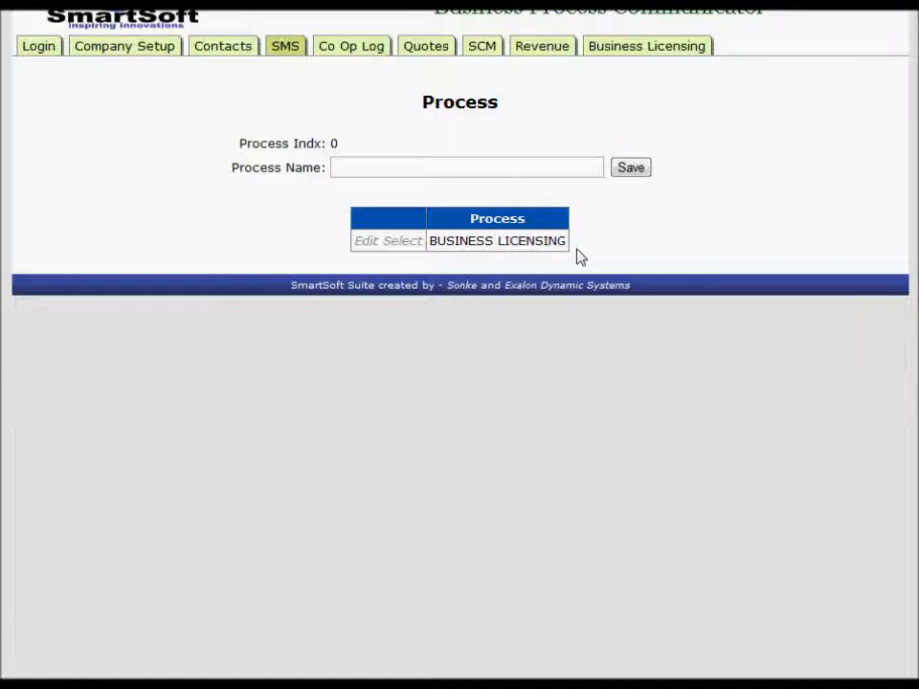
pyautogui.moveTo(564, 239); pyautogui.dragTo(440, 237)
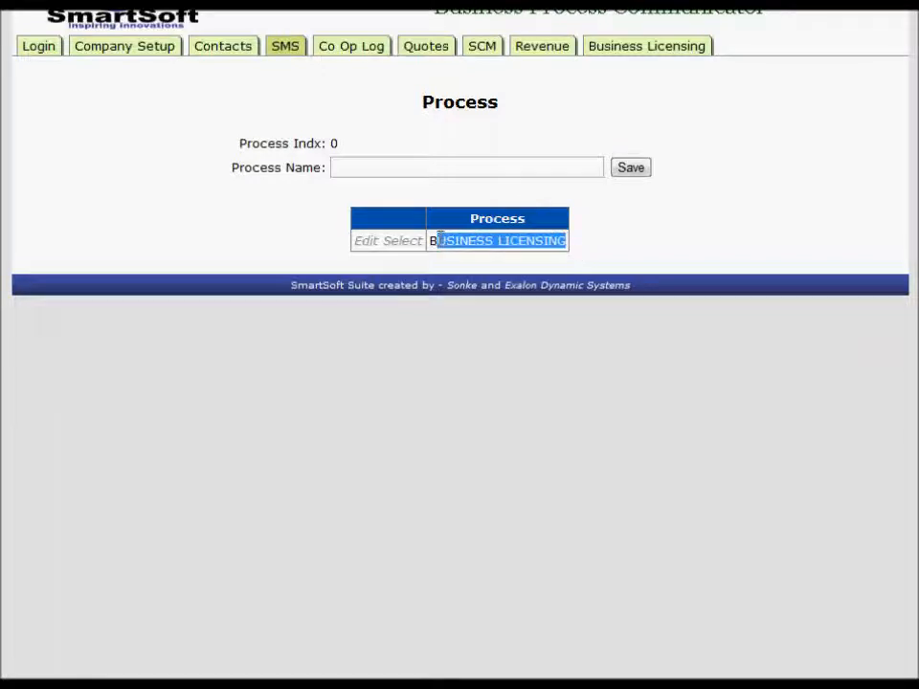
pyautogui.click(499, 254)
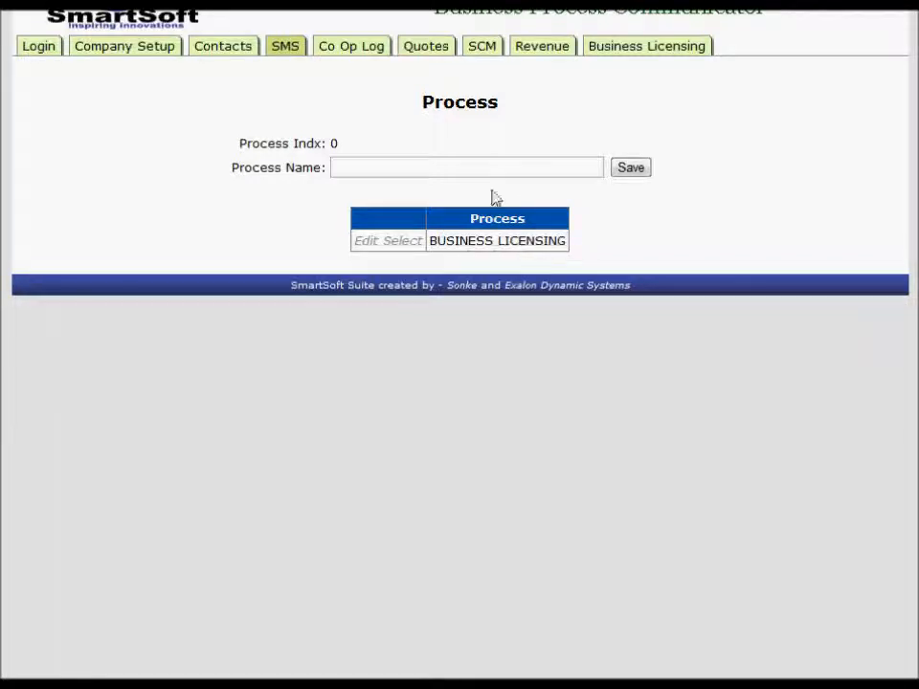
pyautogui.click(401, 244)
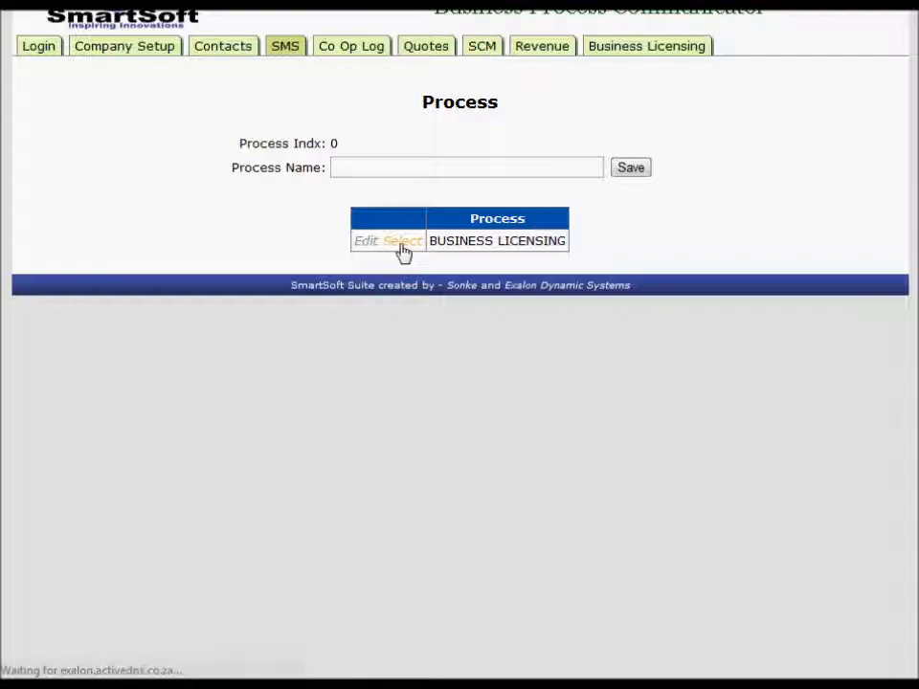
pyautogui.scroll(-1, 712, 359)
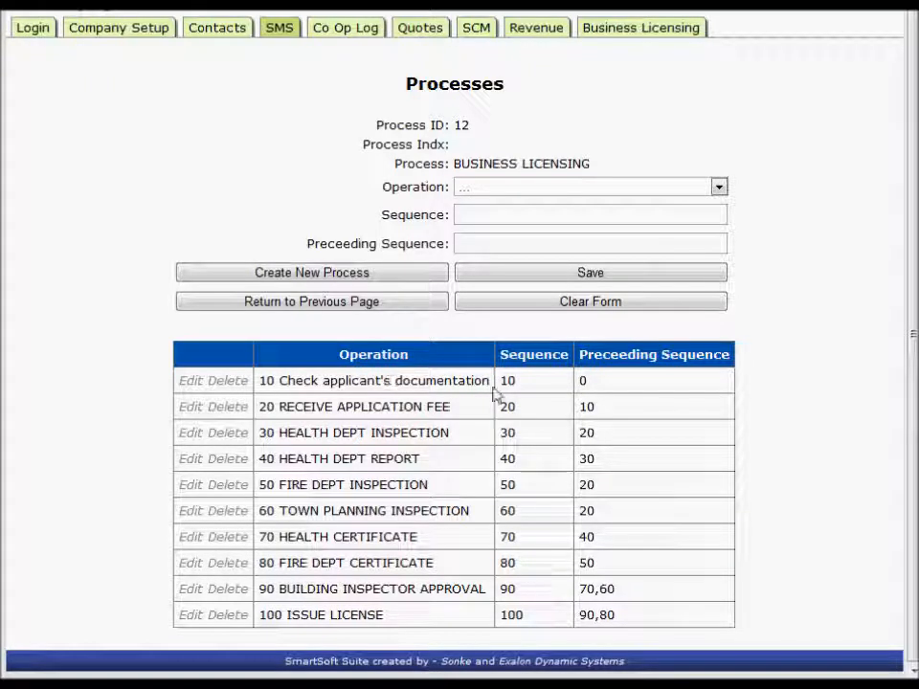
# Step: Examine the sequence and preceding sequence of the RECEIVE APPLICATION FEE operation relative to the documentation check
pyautogui.moveTo(517, 382); pyautogui.dragTo(501, 410)
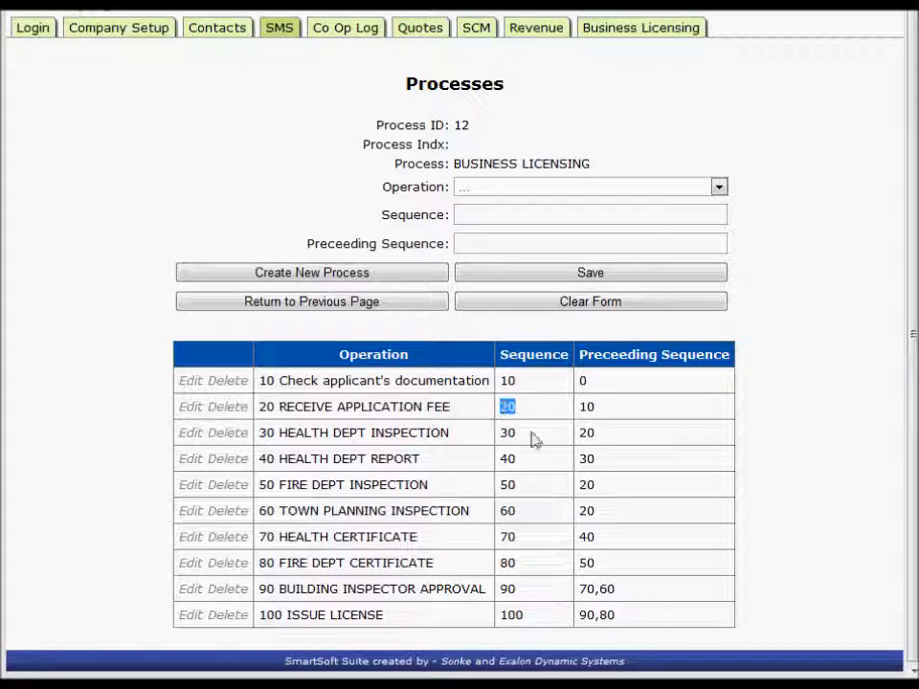
pyautogui.click(515, 403)
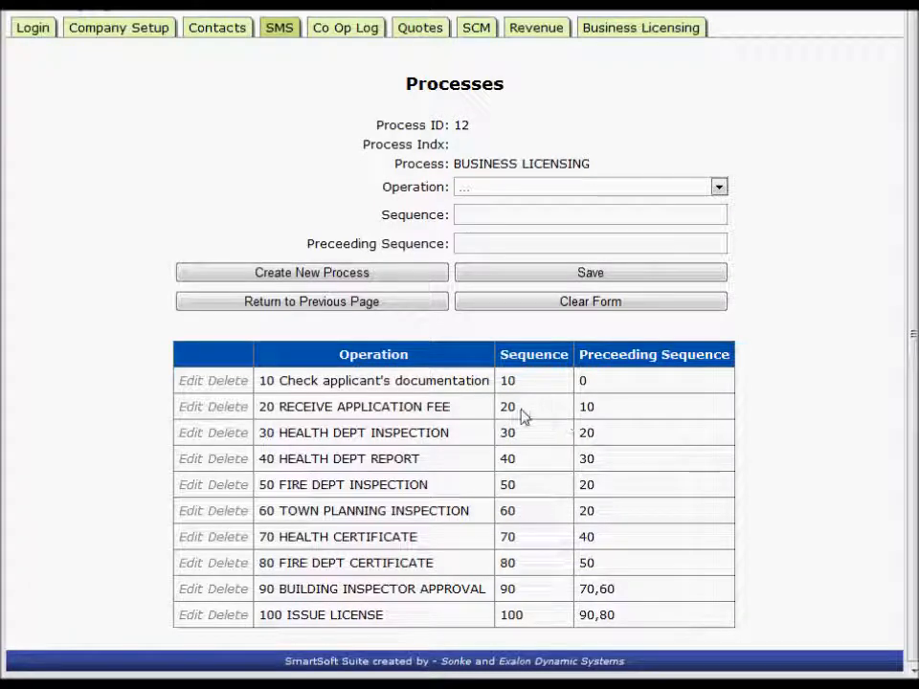
pyautogui.moveTo(348, 408); pyautogui.dragTo(267, 408)
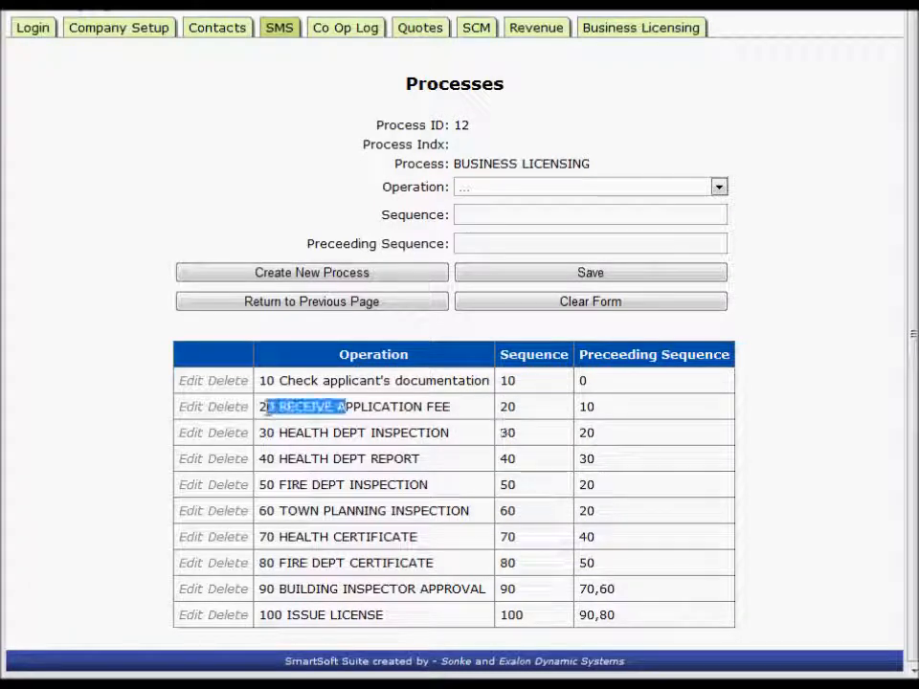
pyautogui.moveTo(468, 410); pyautogui.dragTo(258, 406)
pyautogui.click(405, 427)
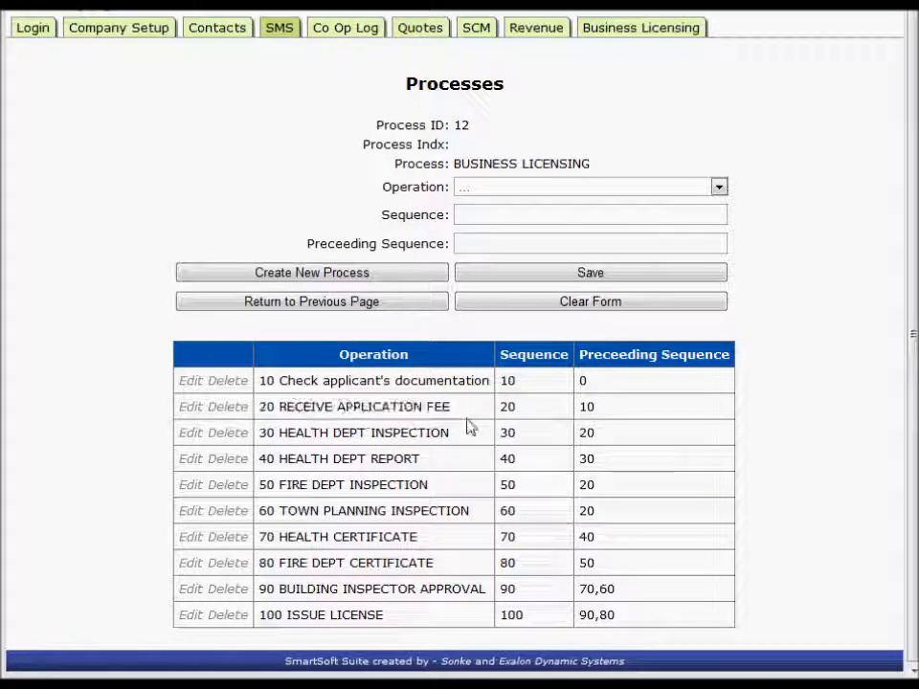
pyautogui.moveTo(599, 414); pyautogui.dragTo(507, 407)
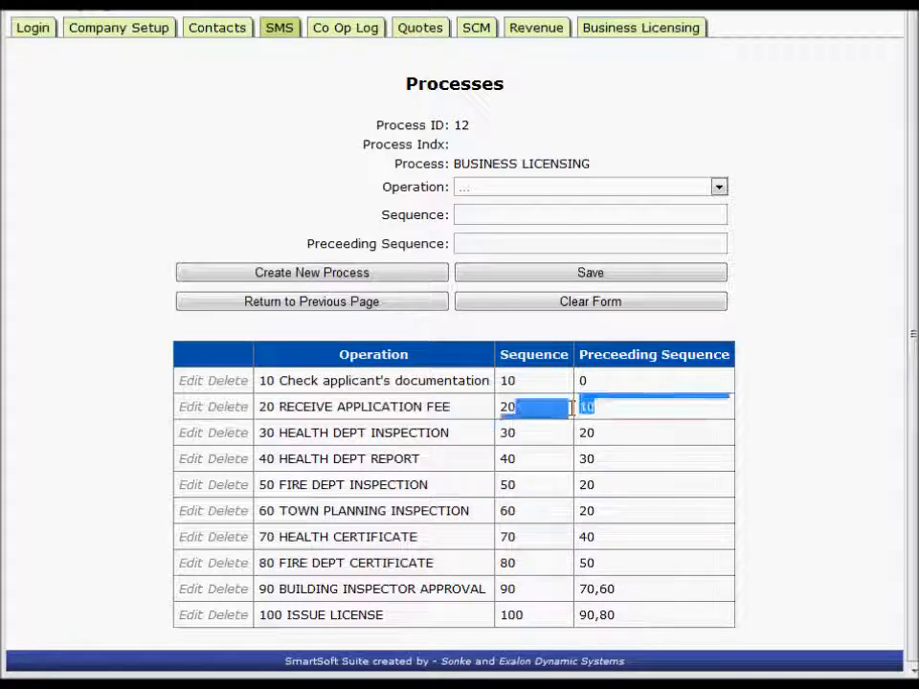
pyautogui.click(437, 383)
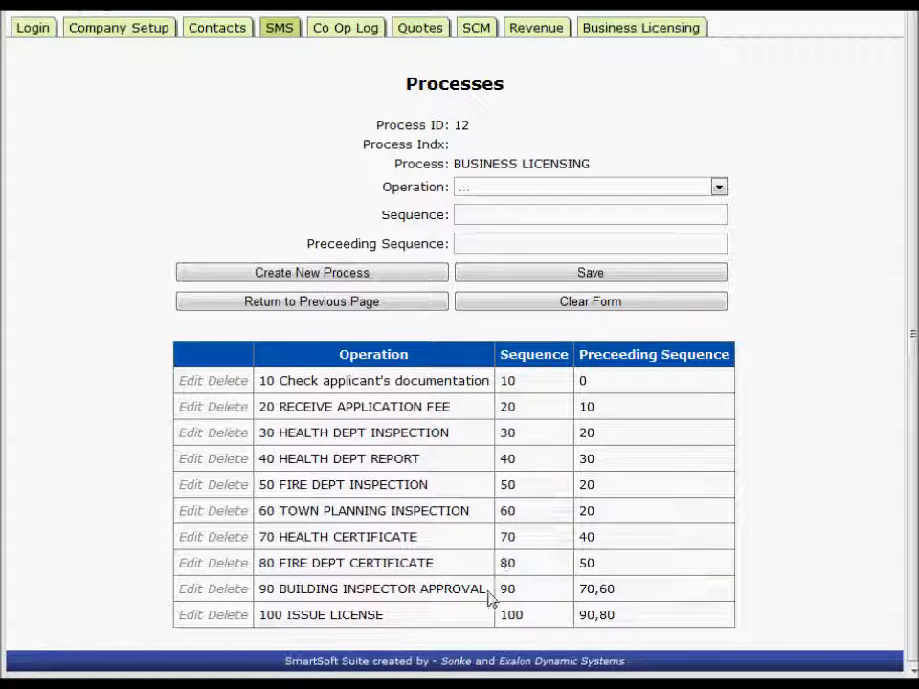
# Step: Examine which operations must precede BUILDING INSPECTOR APPROVAL, matching its preceding sequences to the health certificate and town planning inspection
pyautogui.moveTo(516, 589)
pyautogui.mouseDown()
pyautogui.moveTo(493, 588)
pyautogui.moveTo(502, 588)
pyautogui.mouseUp()
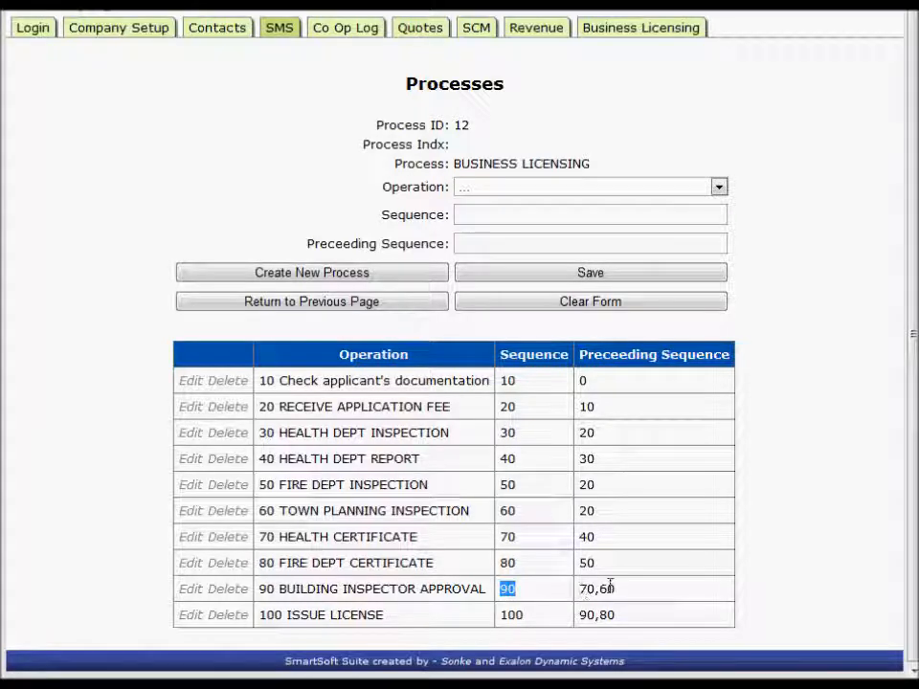
pyautogui.moveTo(619, 591); pyautogui.dragTo(585, 589)
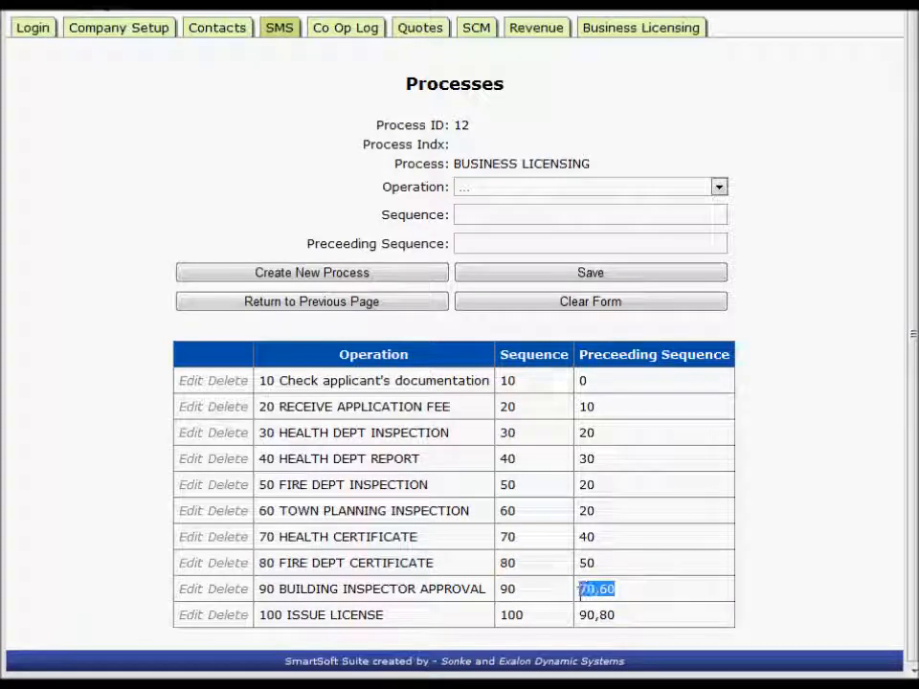
pyautogui.moveTo(452, 540)
pyautogui.mouseDown()
pyautogui.moveTo(279, 536)
pyautogui.moveTo(287, 537)
pyautogui.mouseUp()
pyautogui.click(472, 511)
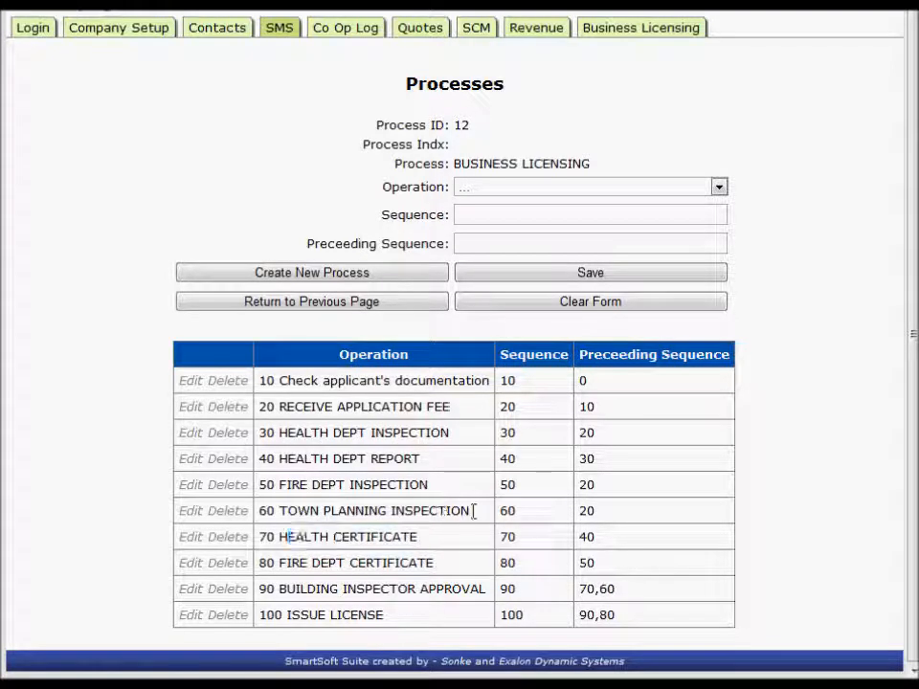
pyautogui.moveTo(474, 514); pyautogui.dragTo(283, 516)
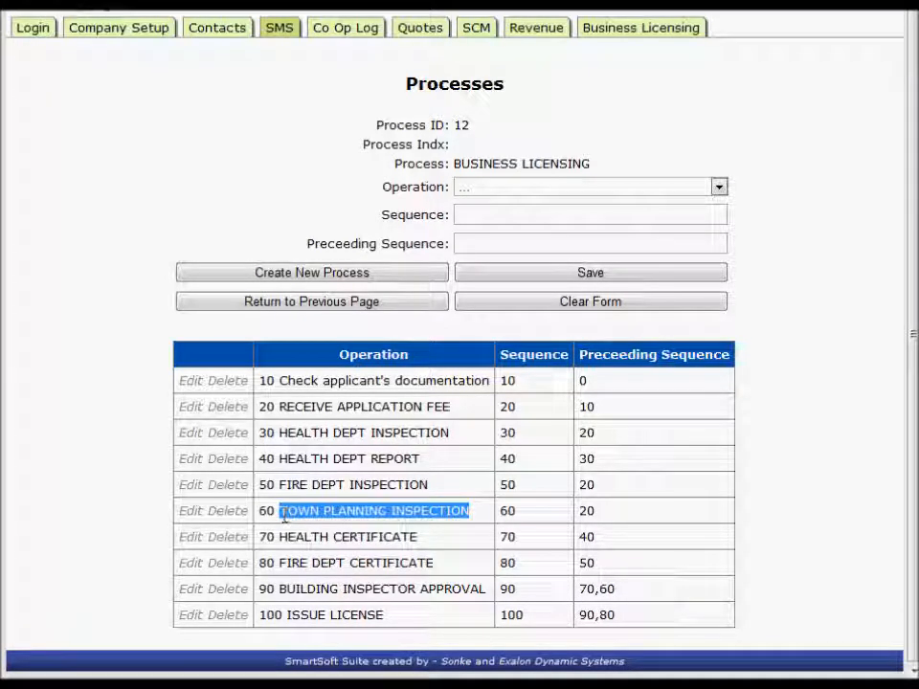
pyautogui.click(347, 545)
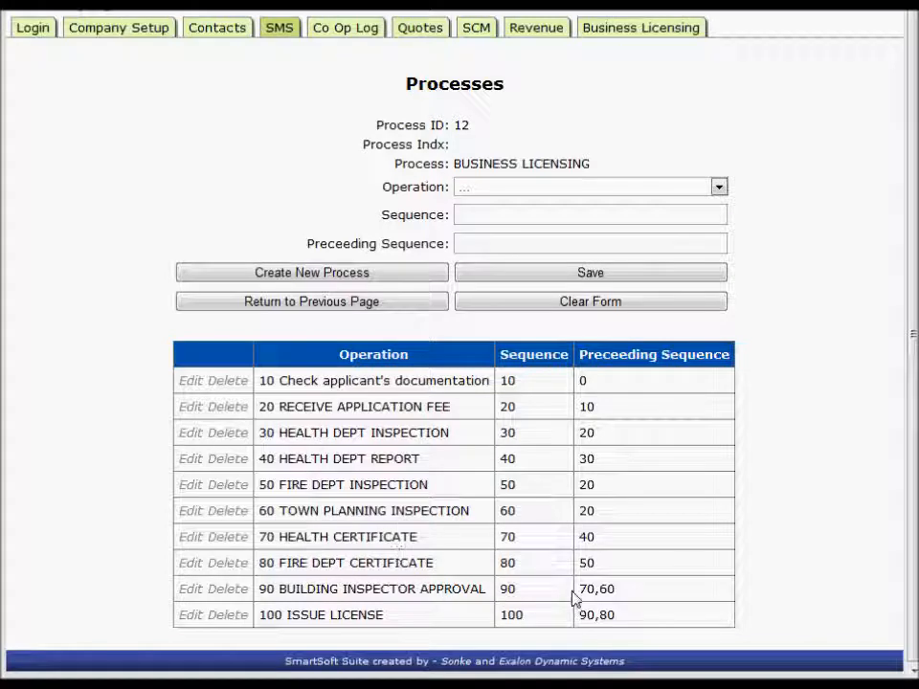
pyautogui.moveTo(489, 590); pyautogui.dragTo(282, 585)
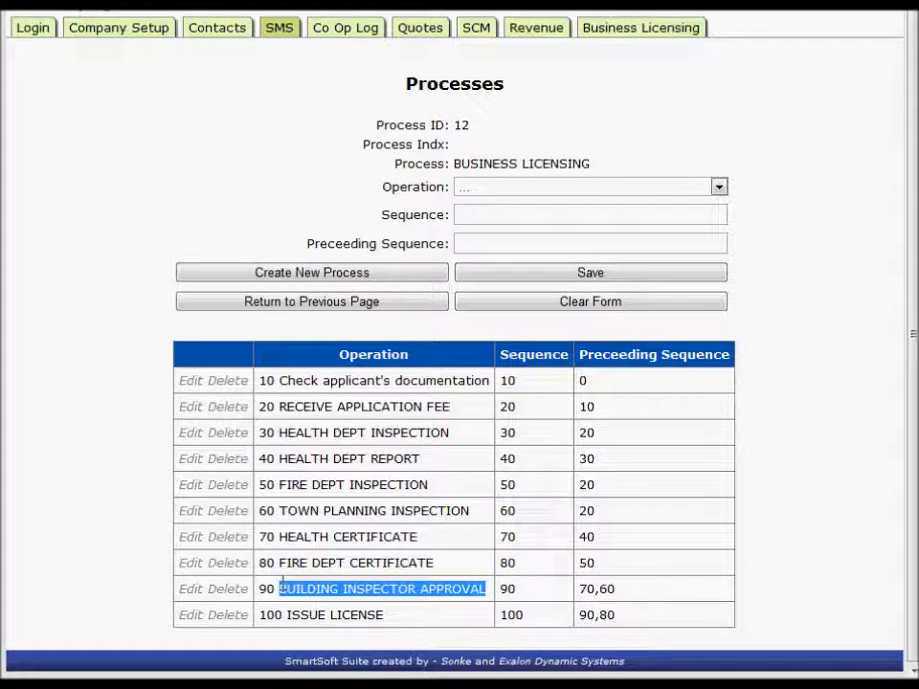
pyautogui.click(362, 557)
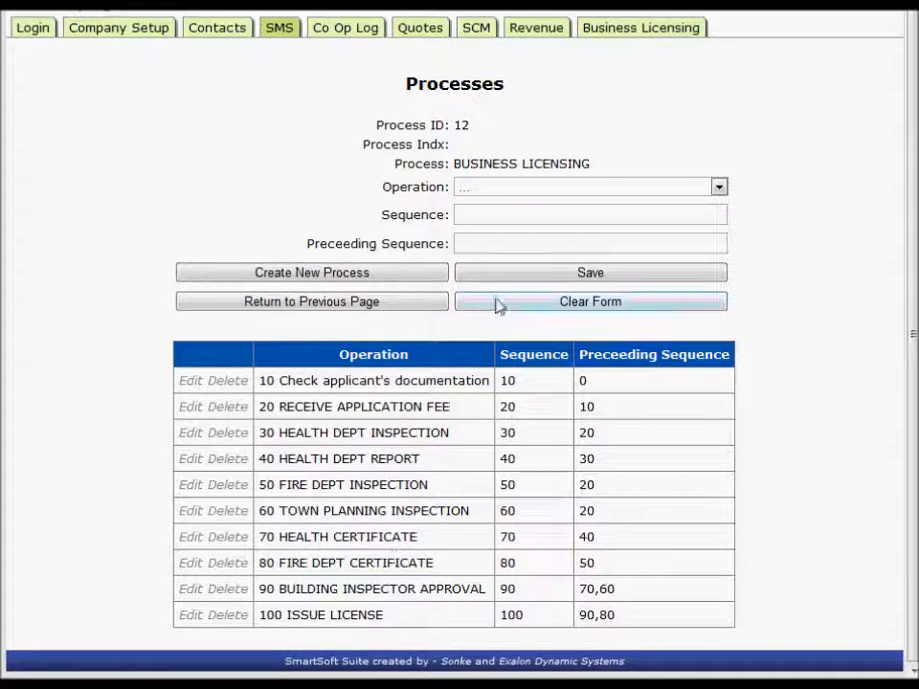
# Step: Return to the tasks view and examine the "10 Check applicant's documentation" task
pyautogui.moveTo(240, 30)
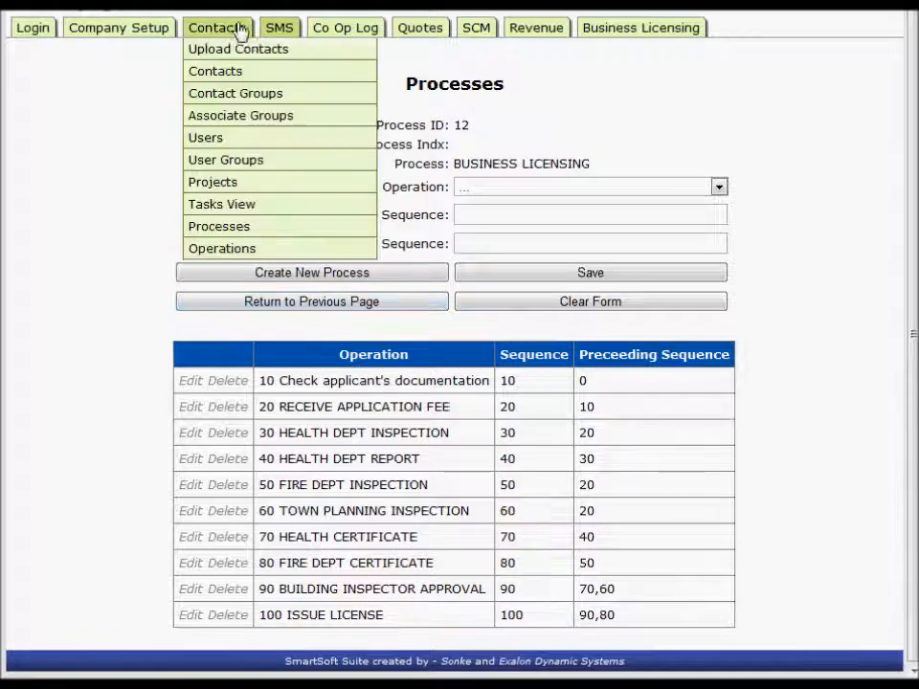
pyautogui.click(223, 207)
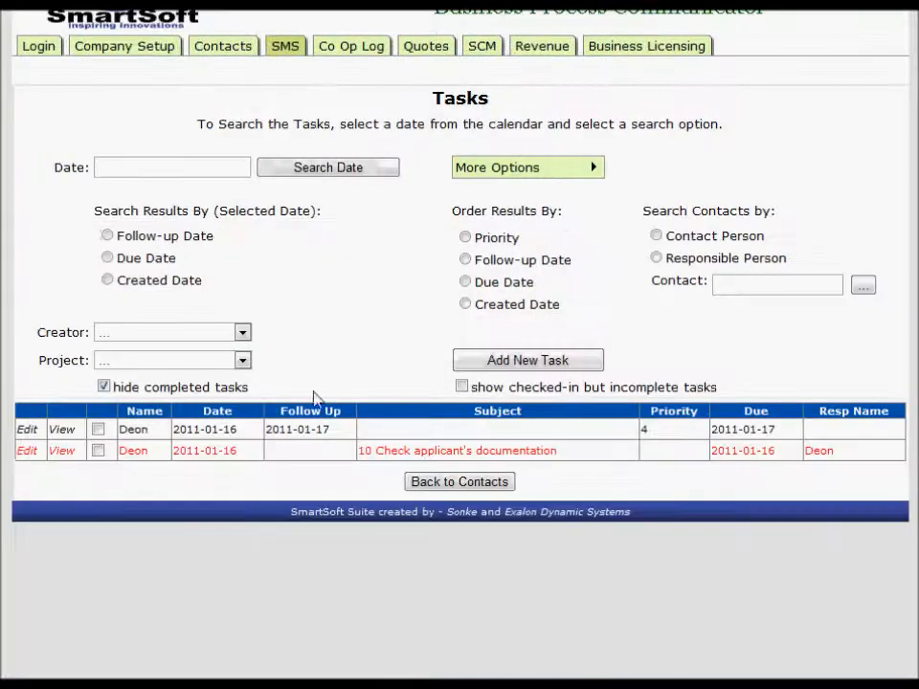
pyautogui.moveTo(557, 451); pyautogui.dragTo(375, 456)
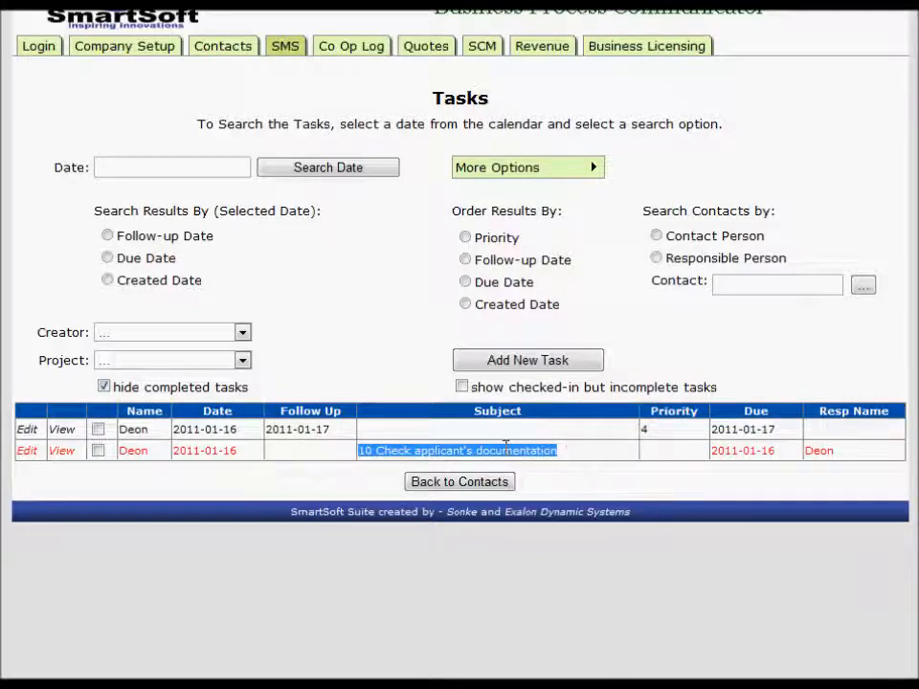
pyautogui.click(339, 459)
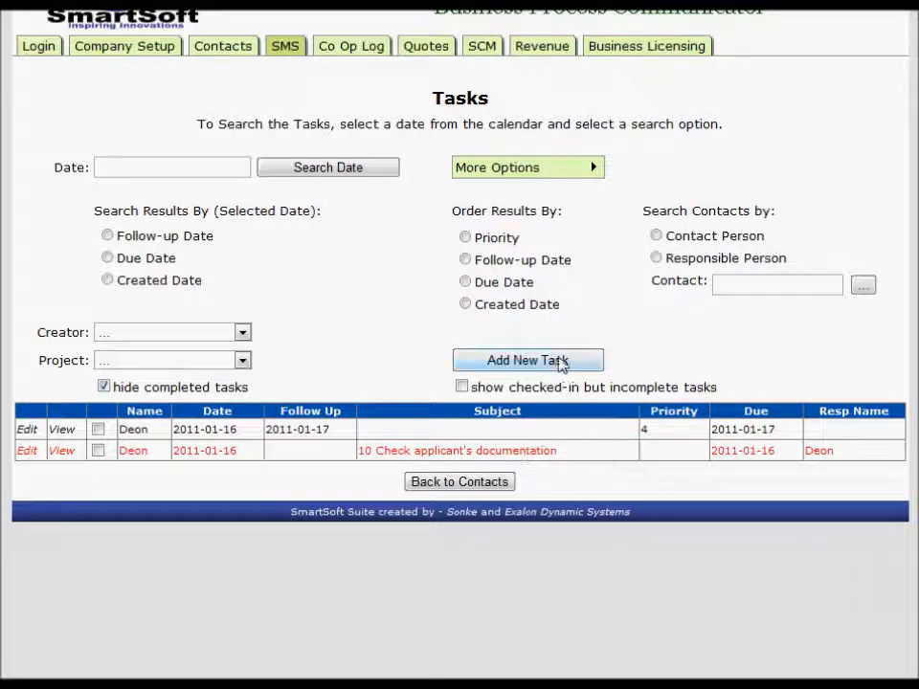
pyautogui.moveTo(575, 456); pyautogui.dragTo(363, 450)
pyautogui.click(524, 471)
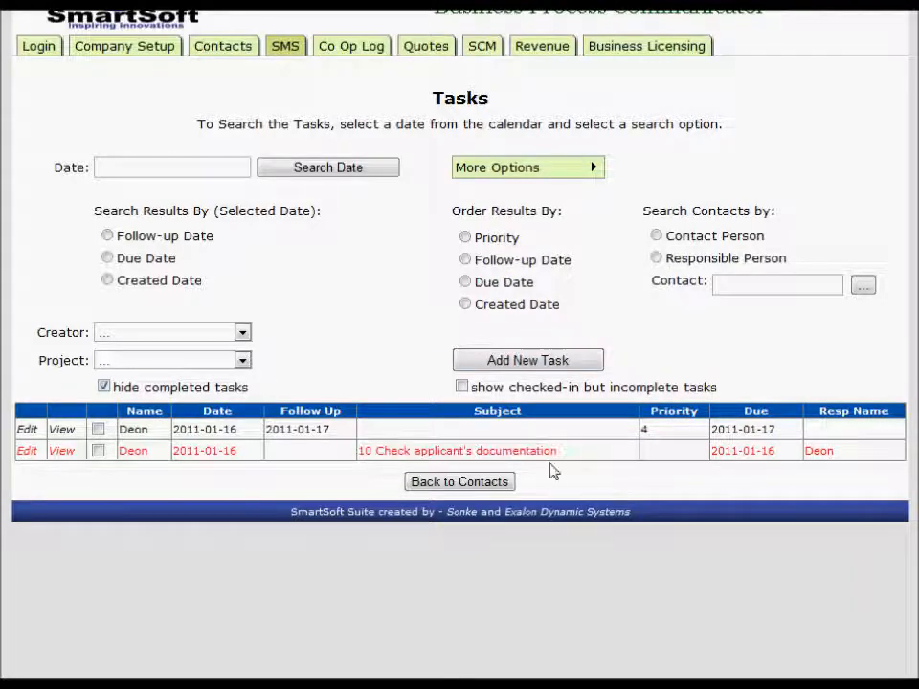
pyautogui.moveTo(557, 449); pyautogui.dragTo(364, 451)
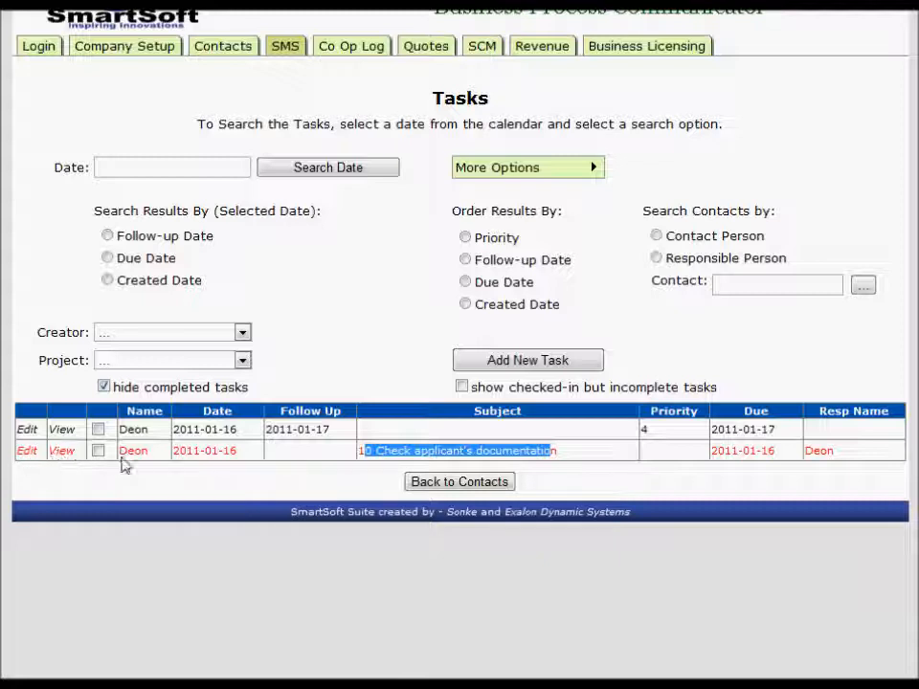
pyautogui.click(383, 468)
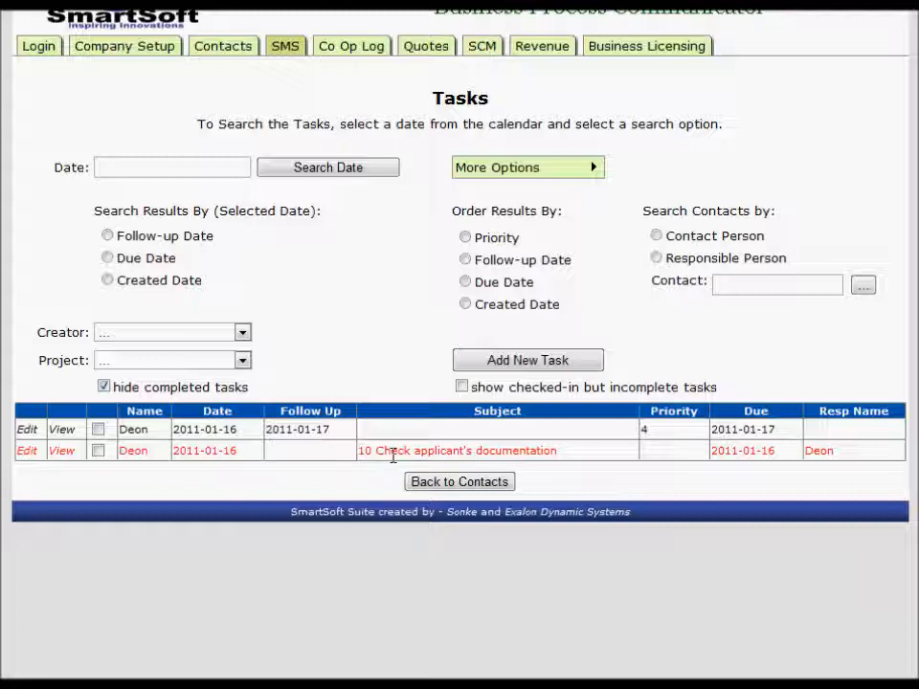
pyautogui.moveTo(573, 463); pyautogui.dragTo(360, 451)
pyautogui.click(589, 465)
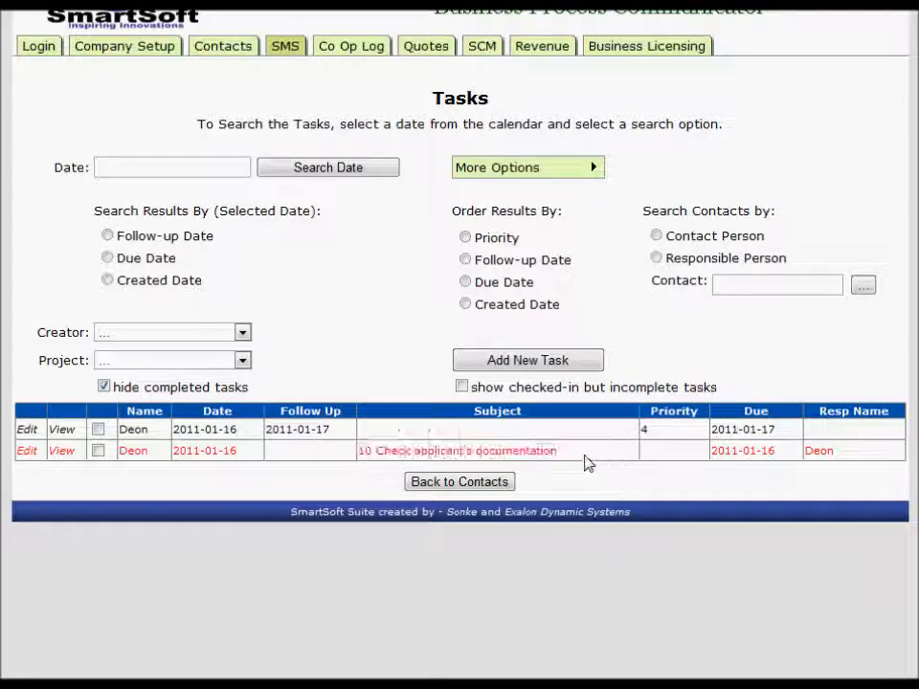
# Step: Mark the "10 Check applicant's documentation" task as complete
pyautogui.click(97, 450)
pyautogui.moveTo(594, 169)
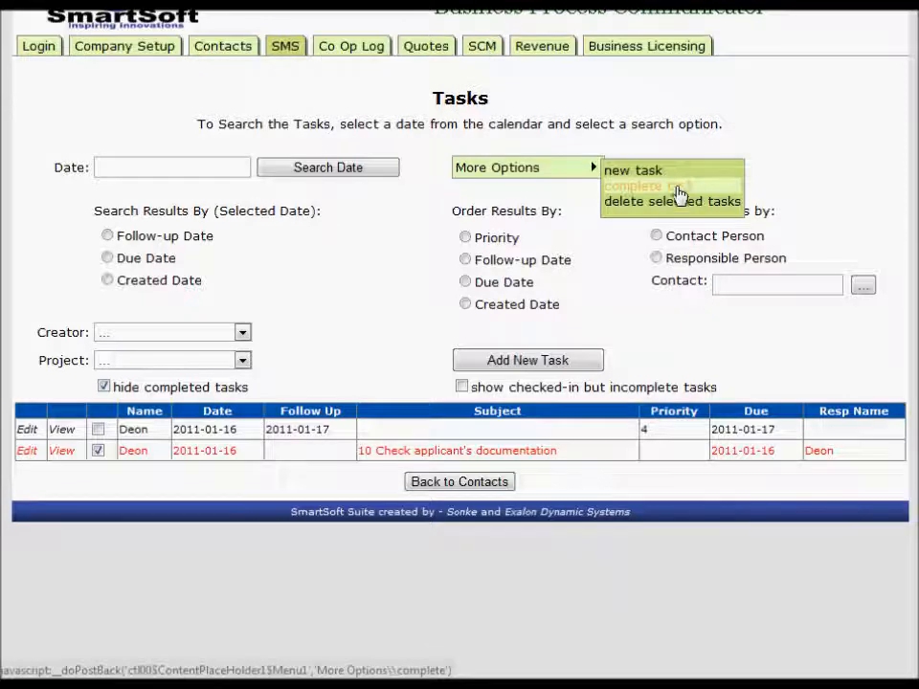
pyautogui.click(659, 190)
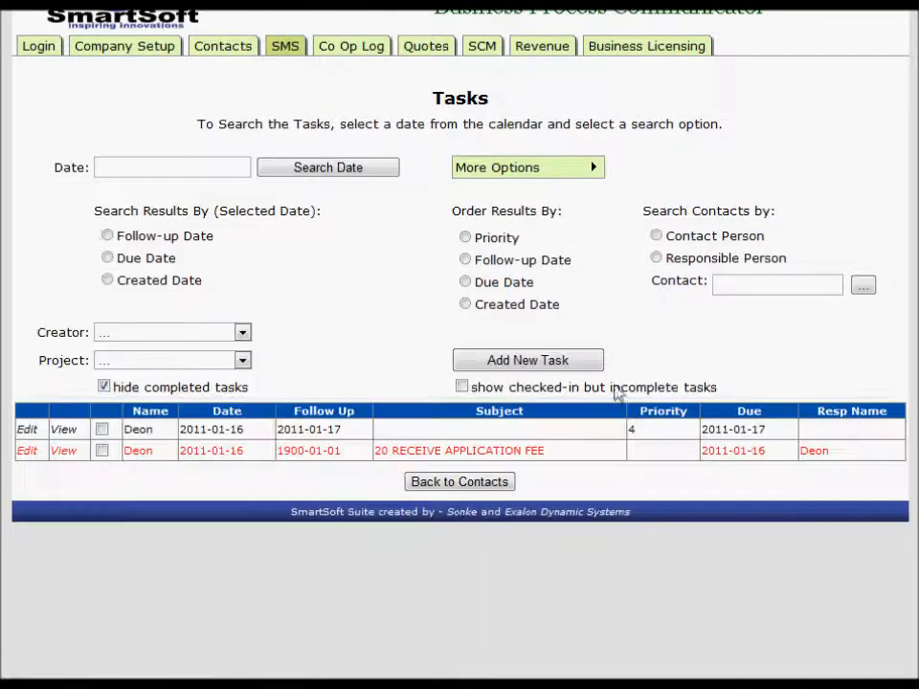
# Step: Review the "20 RECEIVE APPLICATION FEE" task and mark it as complete
pyautogui.moveTo(553, 457); pyautogui.dragTo(376, 458)
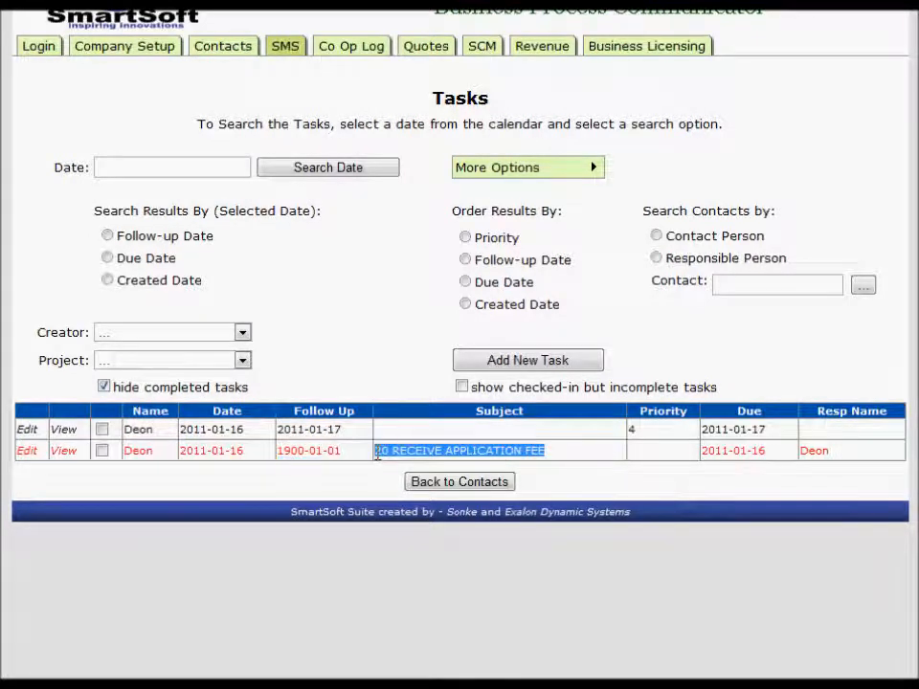
pyautogui.click(574, 456)
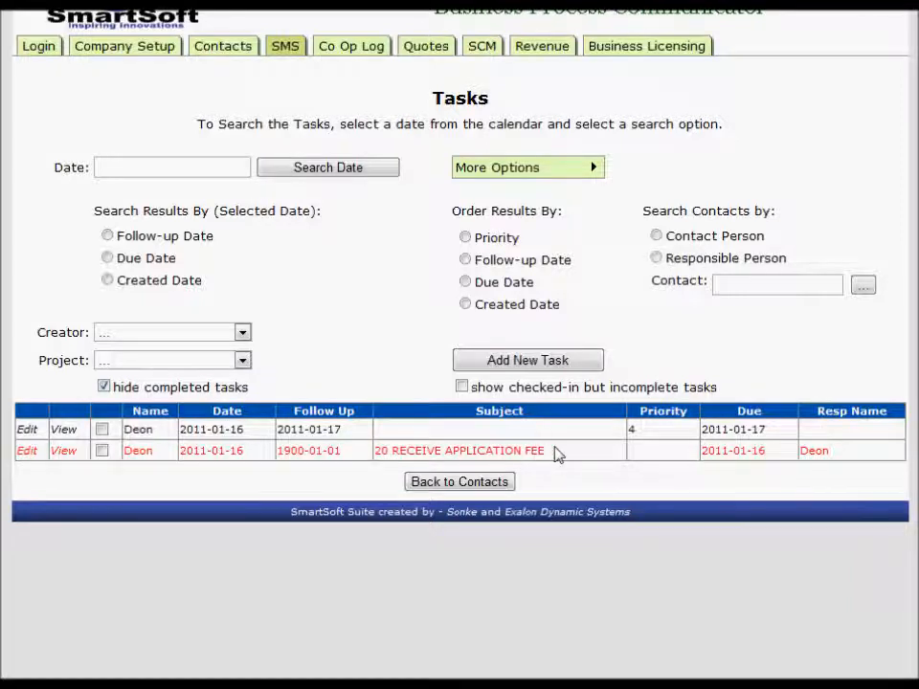
pyautogui.moveTo(552, 461); pyautogui.dragTo(403, 453)
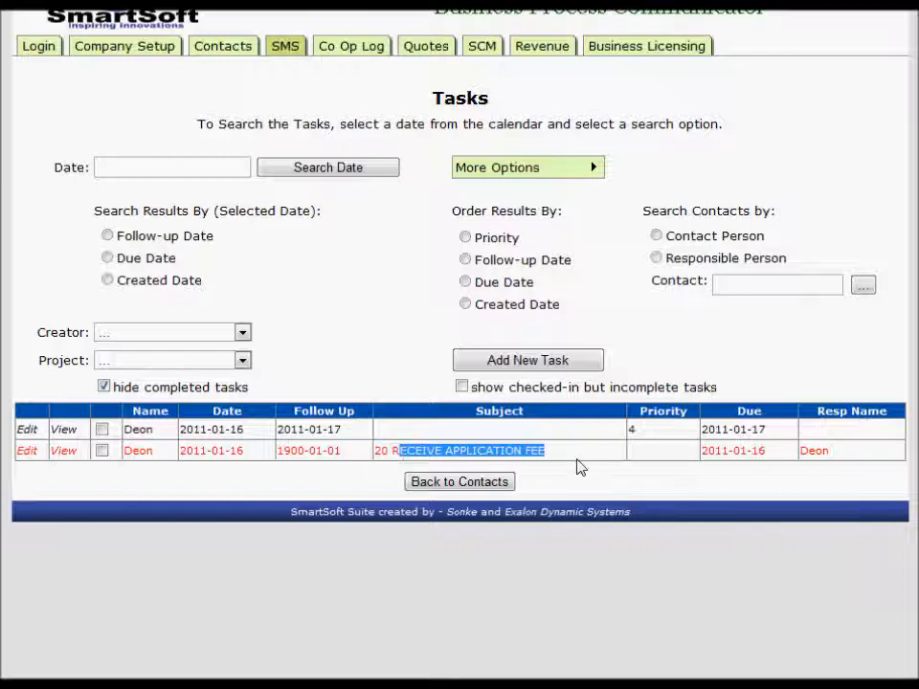
pyautogui.click(552, 479)
pyautogui.moveTo(531, 178)
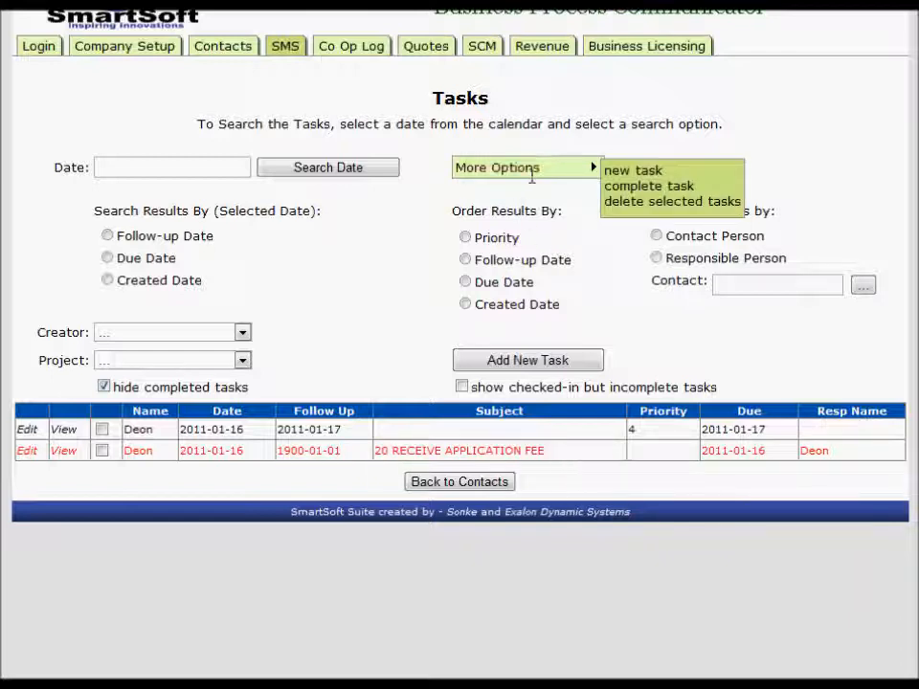
pyautogui.click(631, 187)
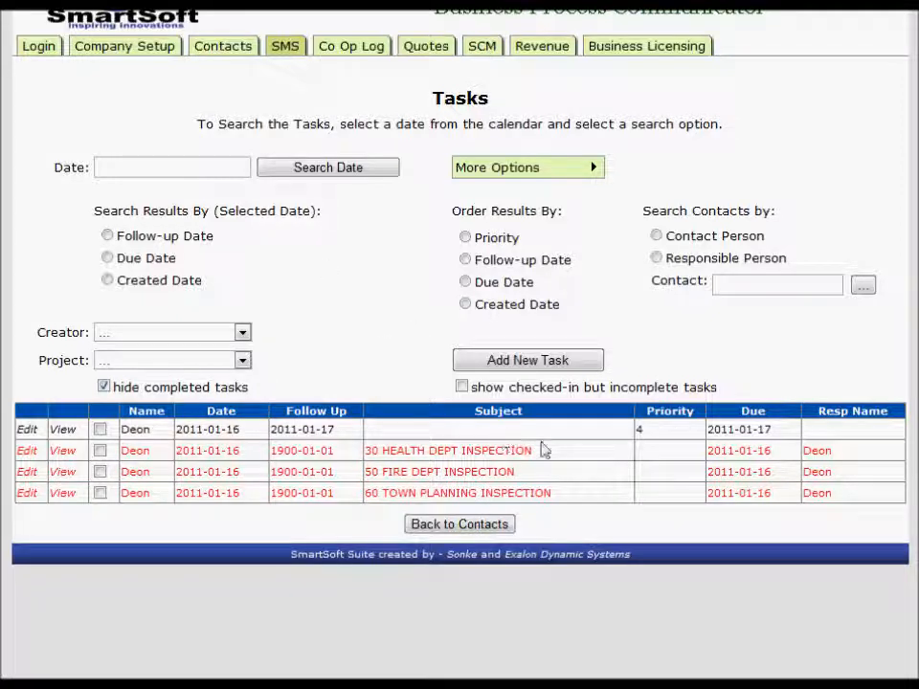
# Step: Examine the health department, fire department and town planning inspection tasks released in parallel after the application fee
pyautogui.moveTo(555, 454); pyautogui.dragTo(361, 448)
pyautogui.click(492, 469)
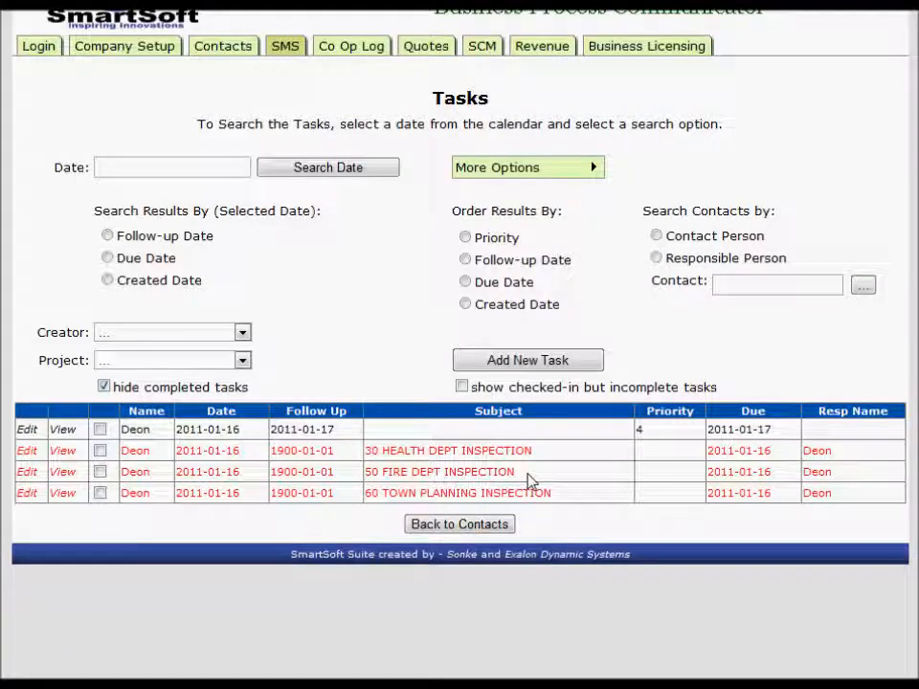
pyautogui.moveTo(551, 493)
pyautogui.mouseDown()
pyautogui.moveTo(400, 450)
pyautogui.moveTo(367, 449)
pyautogui.mouseUp()
pyautogui.click(428, 470)
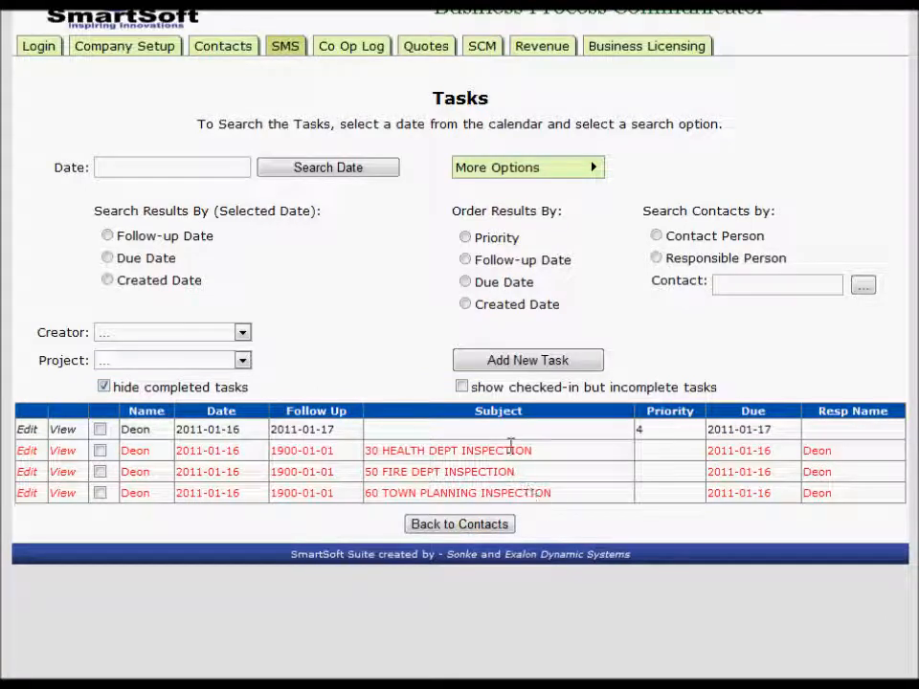
pyautogui.moveTo(541, 452); pyautogui.dragTo(373, 450)
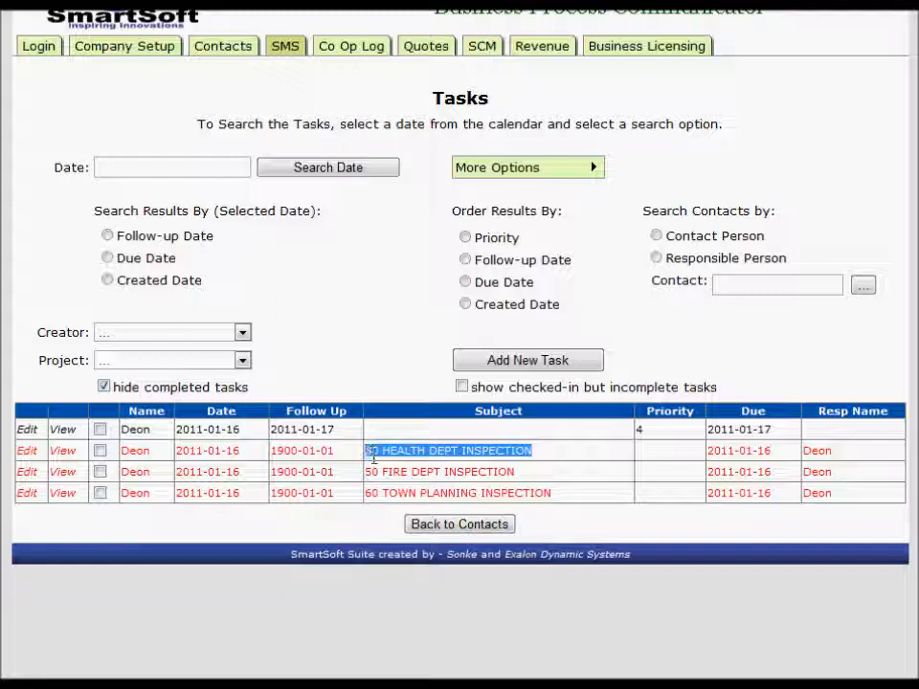
pyautogui.moveTo(507, 470); pyautogui.dragTo(442, 467)
pyautogui.moveTo(563, 500); pyautogui.dragTo(367, 494)
pyautogui.click(433, 475)
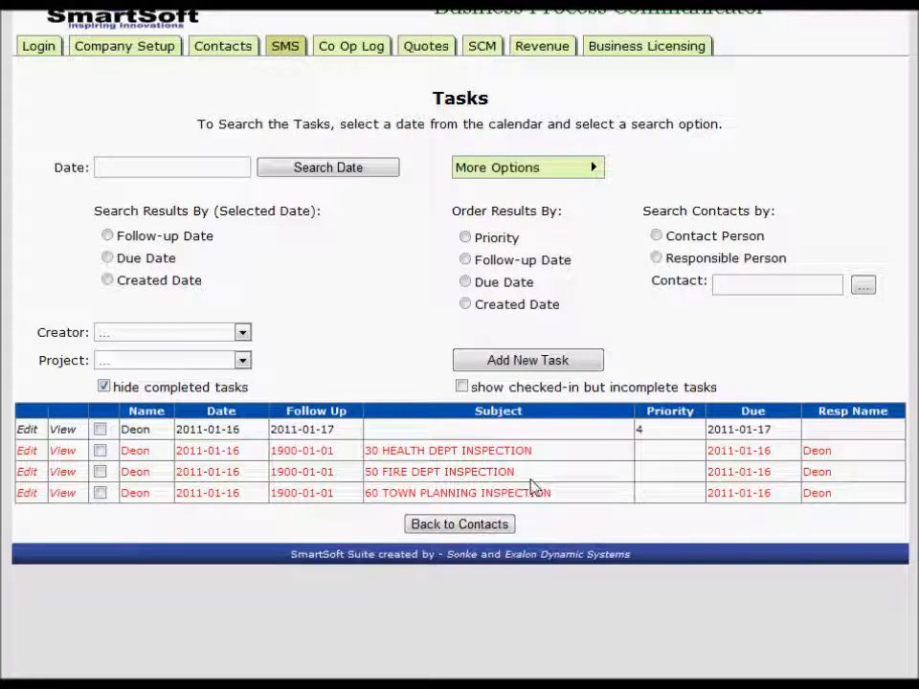
pyautogui.moveTo(517, 473); pyautogui.dragTo(364, 473)
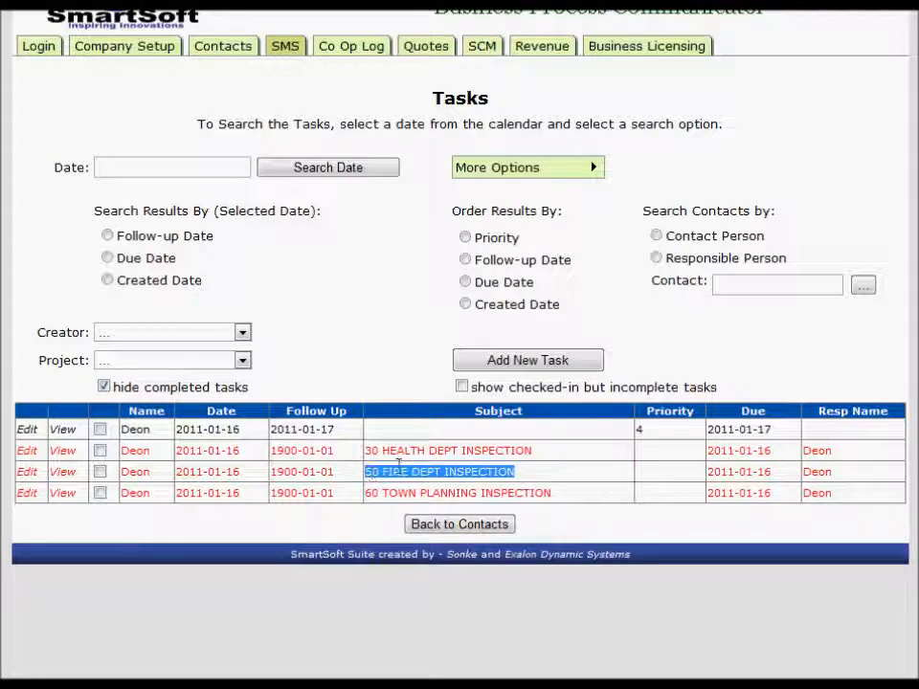
pyautogui.click(472, 468)
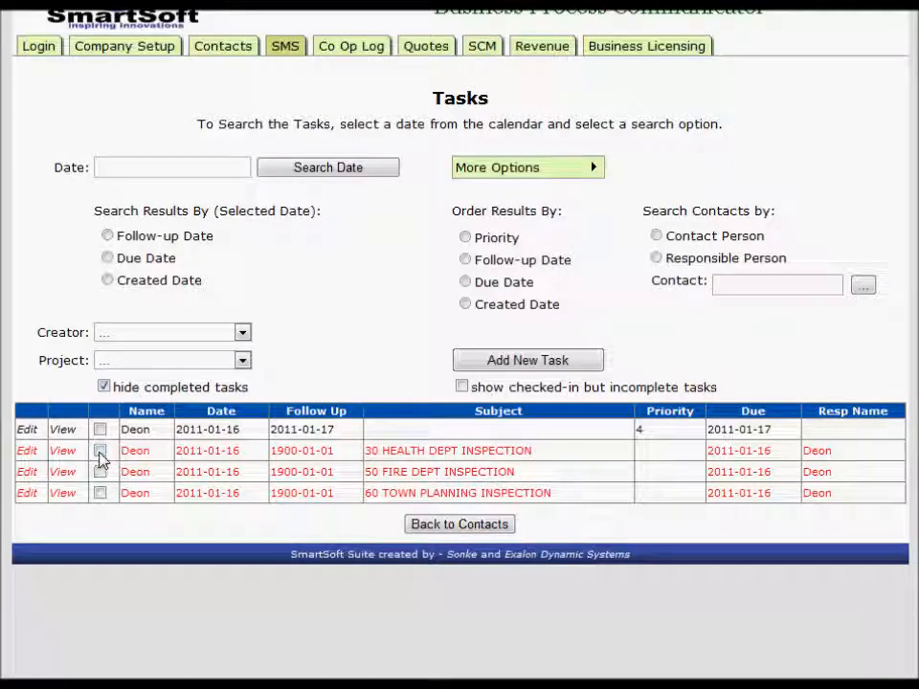
# Step: Mark the "30 HEALTH DEPT INSPECTION" task as complete and review the "40 HEALTH DEPT REPORT" task that follows it
pyautogui.moveTo(546, 169)
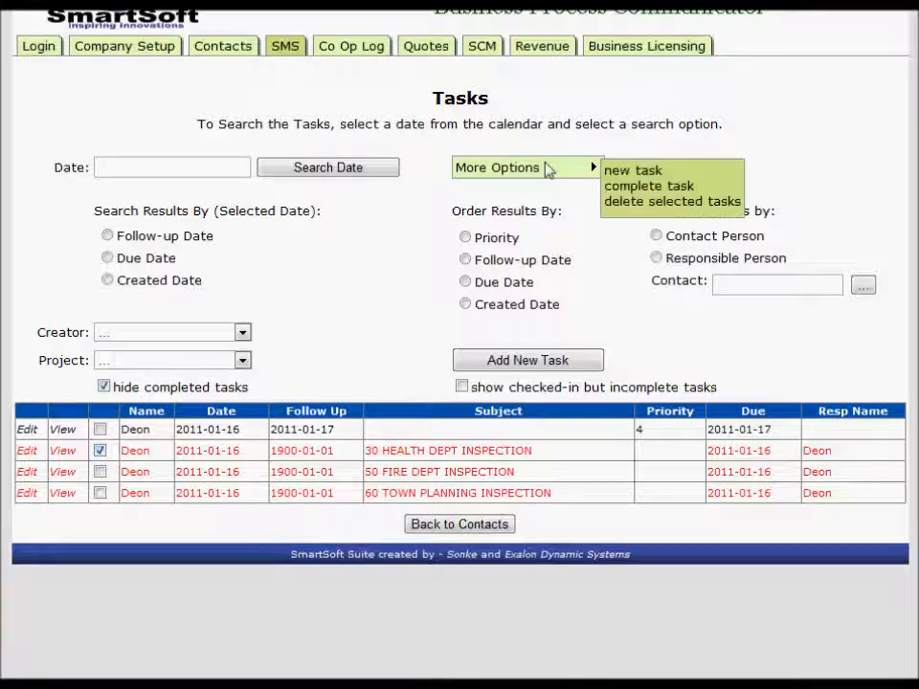
pyautogui.click(622, 191)
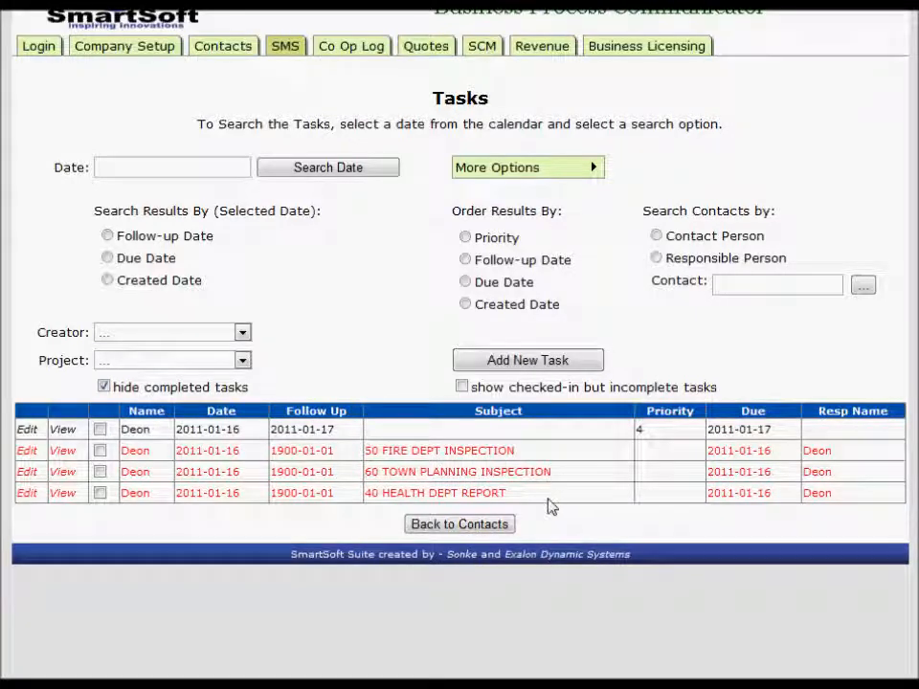
pyautogui.moveTo(506, 495); pyautogui.dragTo(364, 493)
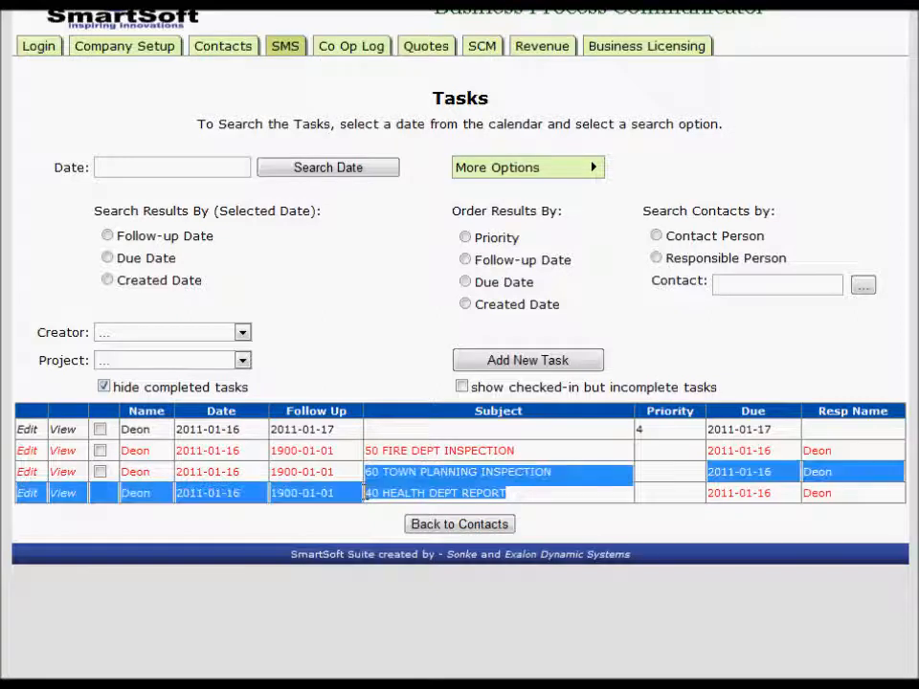
pyautogui.click(527, 452)
pyautogui.moveTo(544, 493); pyautogui.dragTo(360, 491)
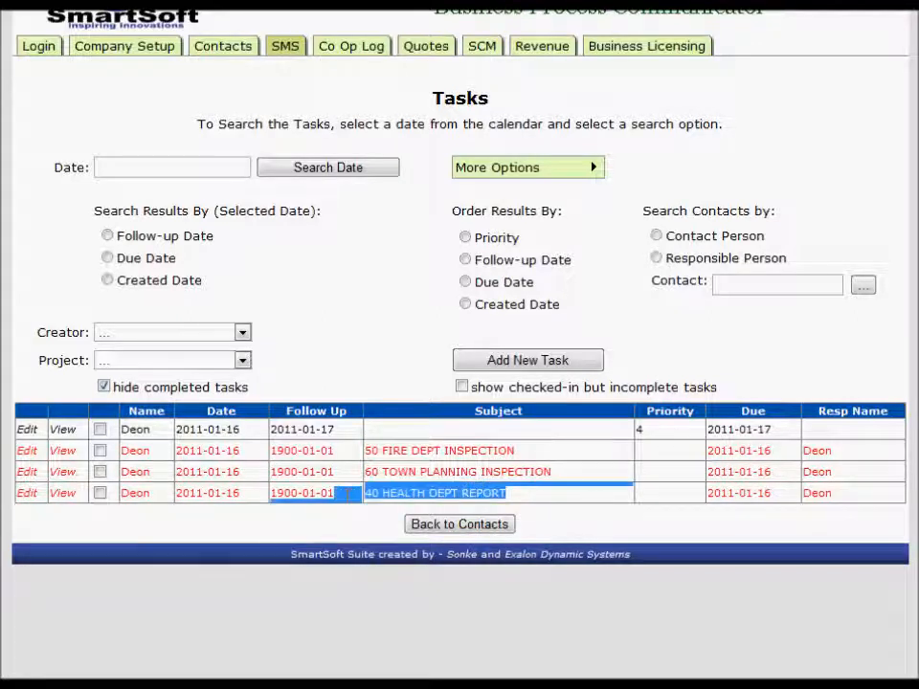
pyautogui.click(398, 492)
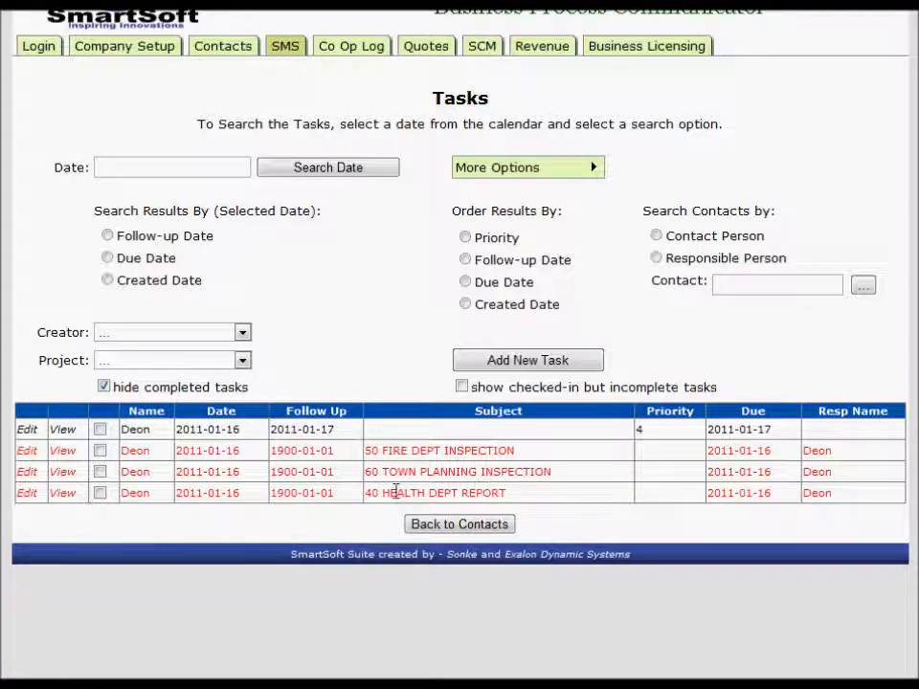
# Step: Complete the "40 HEALTH DEPT REPORT" task and the "70 HEALTH CERTIFICATE" task that follows it
pyautogui.click(100, 493)
pyautogui.moveTo(498, 162)
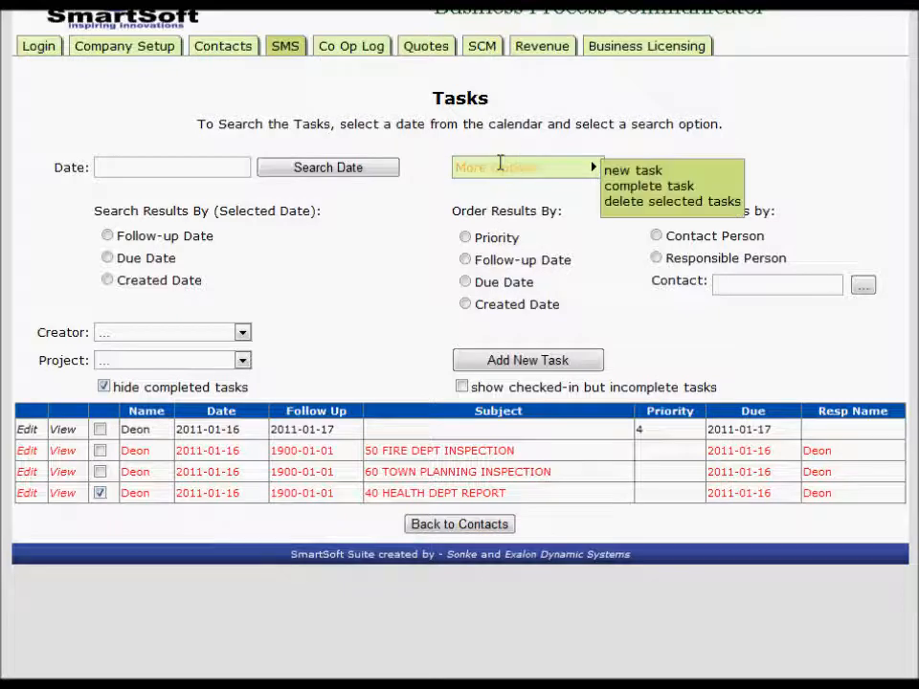
pyautogui.click(635, 190)
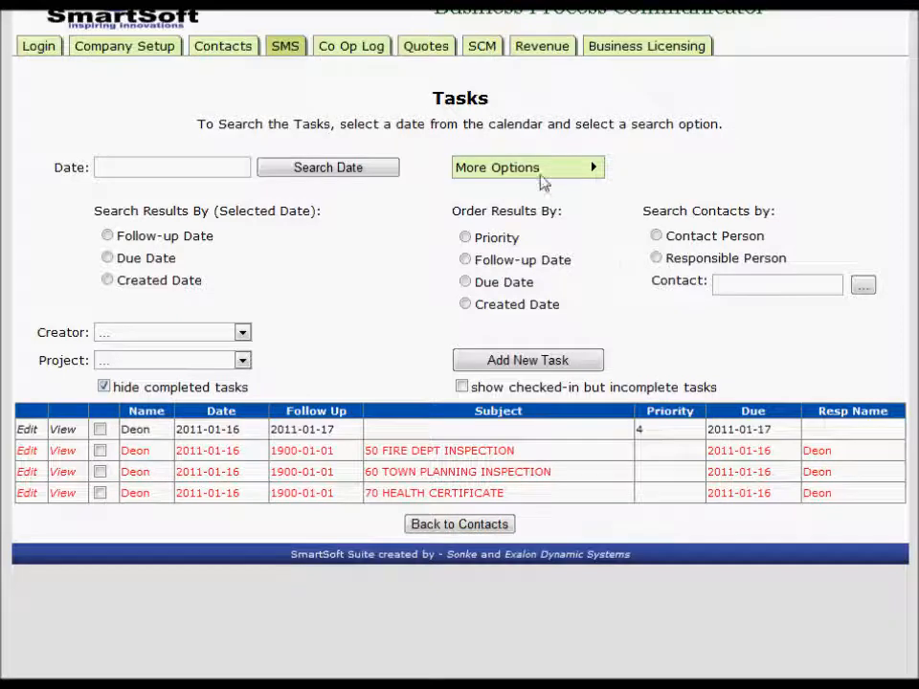
pyautogui.moveTo(585, 185)
pyautogui.click(621, 187)
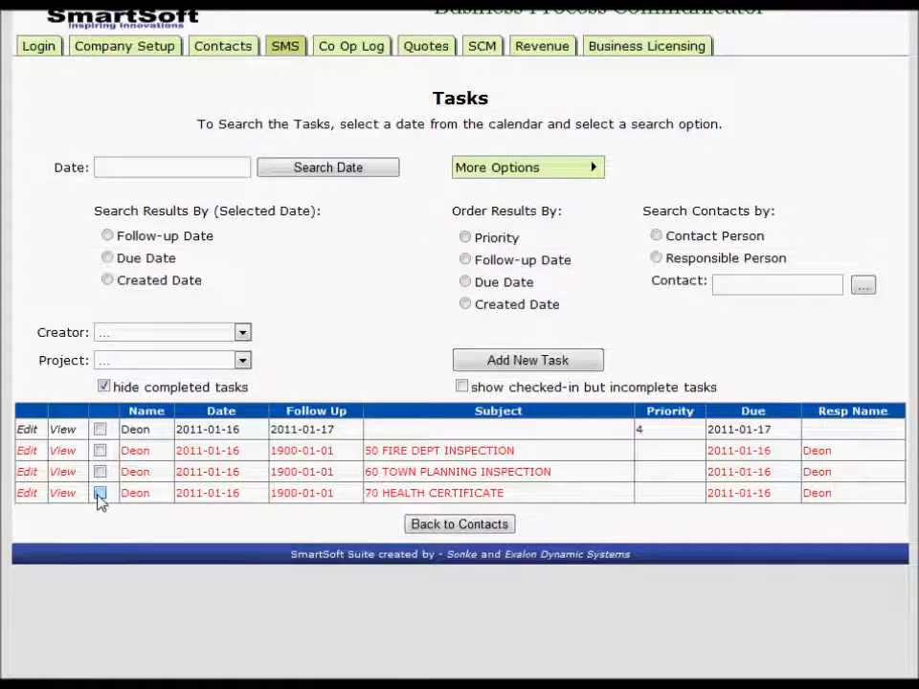
pyautogui.click(100, 494)
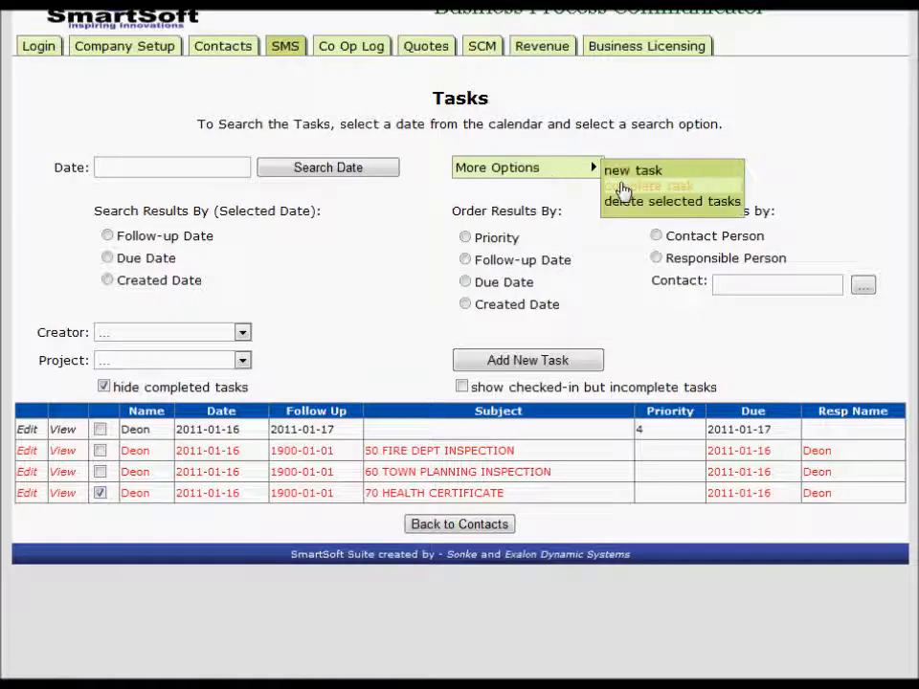
pyautogui.click(621, 187)
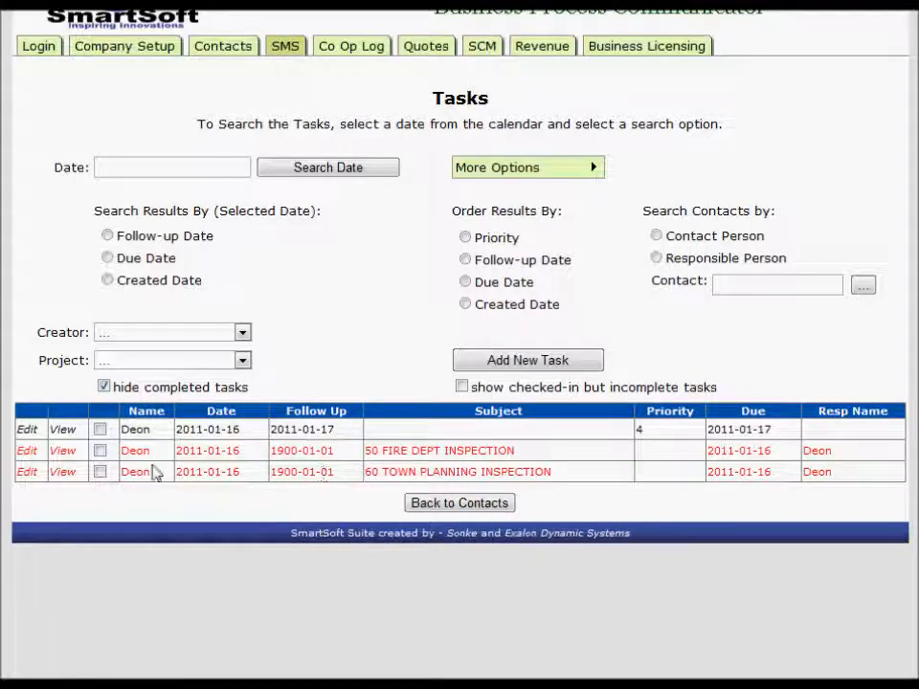
# Step: Mark the "60 TOWN PLANNING INSPECTION" task as complete and review the "90 BUILDING INSPECTOR APPROVAL" task
pyautogui.click(101, 471)
pyautogui.moveTo(556, 178)
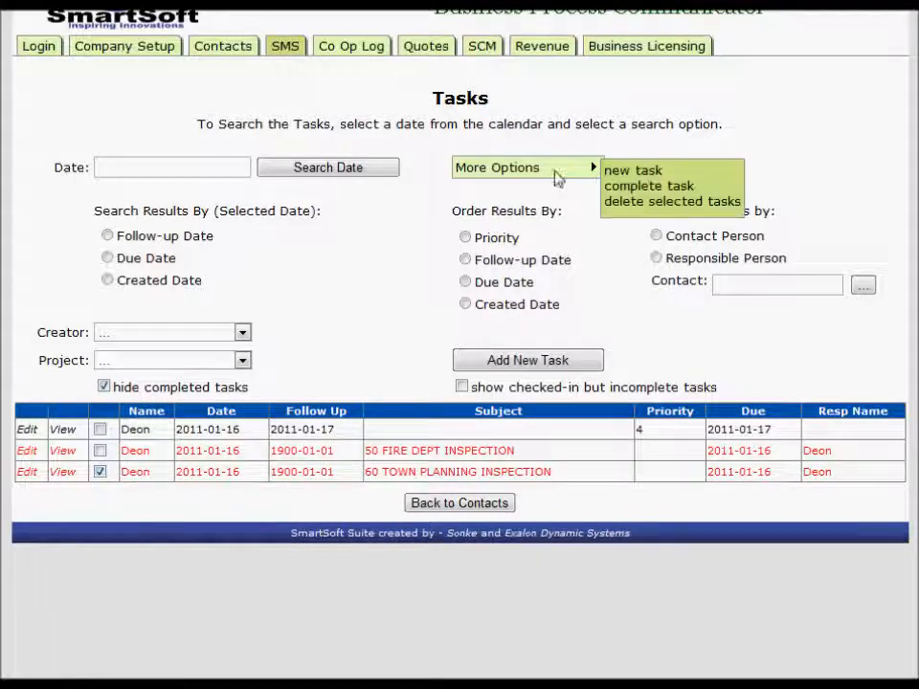
pyautogui.click(612, 187)
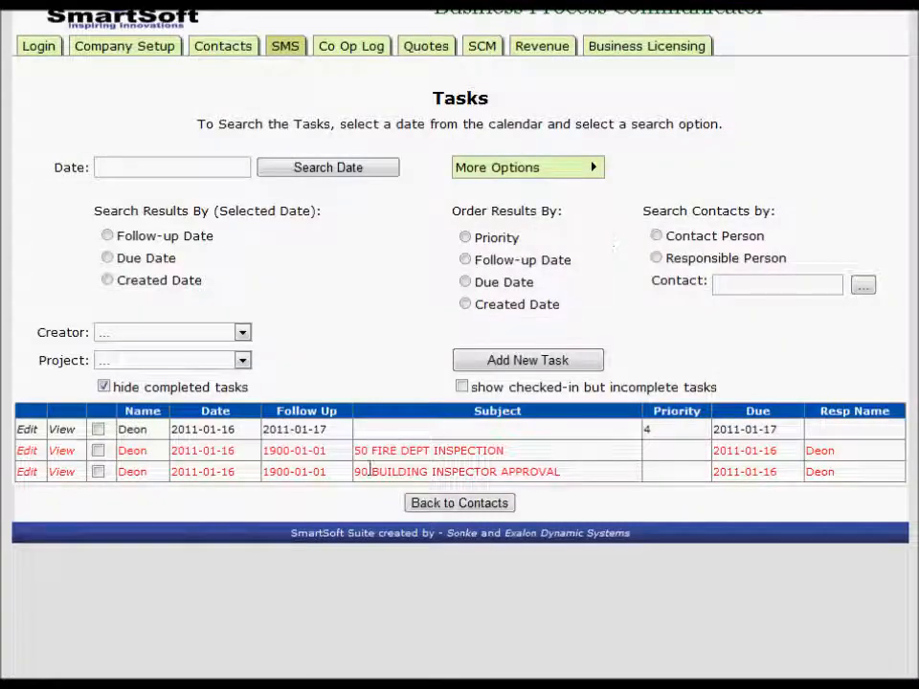
pyautogui.moveTo(562, 471); pyautogui.dragTo(327, 474)
pyautogui.click(395, 471)
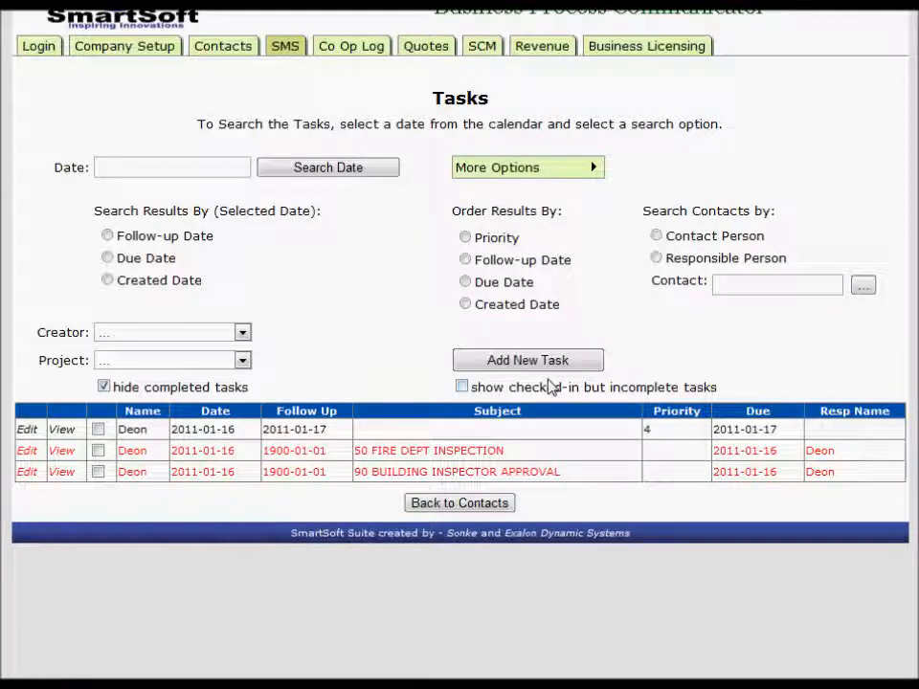
# Step: Complete the "50 FIRE DEPT INSPECTION" task and the "80 FIRE DEPT CERTIFICATE" task that follows it
pyautogui.click(97, 450)
pyautogui.moveTo(535, 170)
pyautogui.click(613, 188)
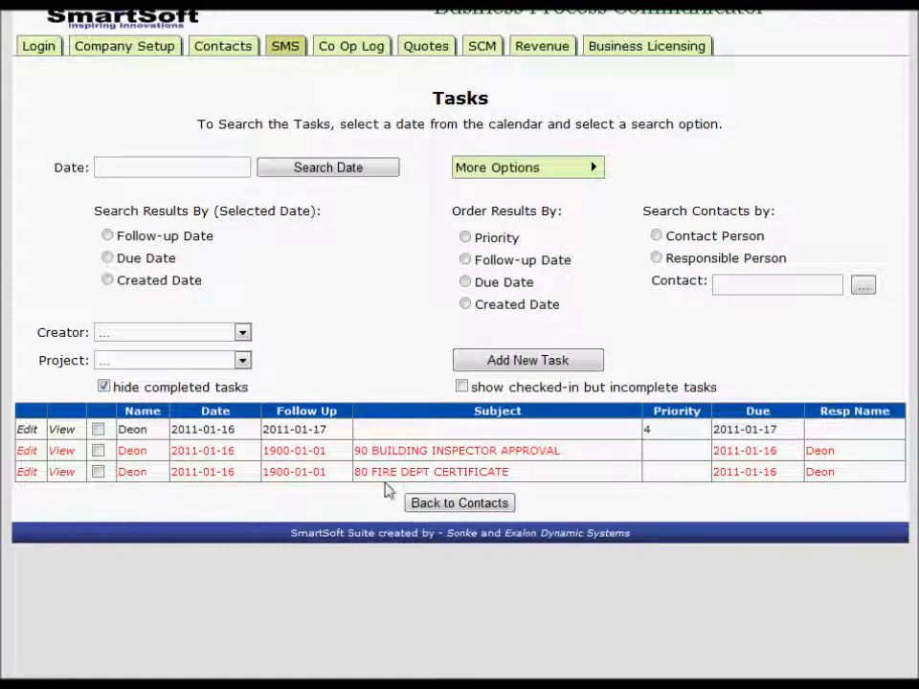
pyautogui.click(98, 472)
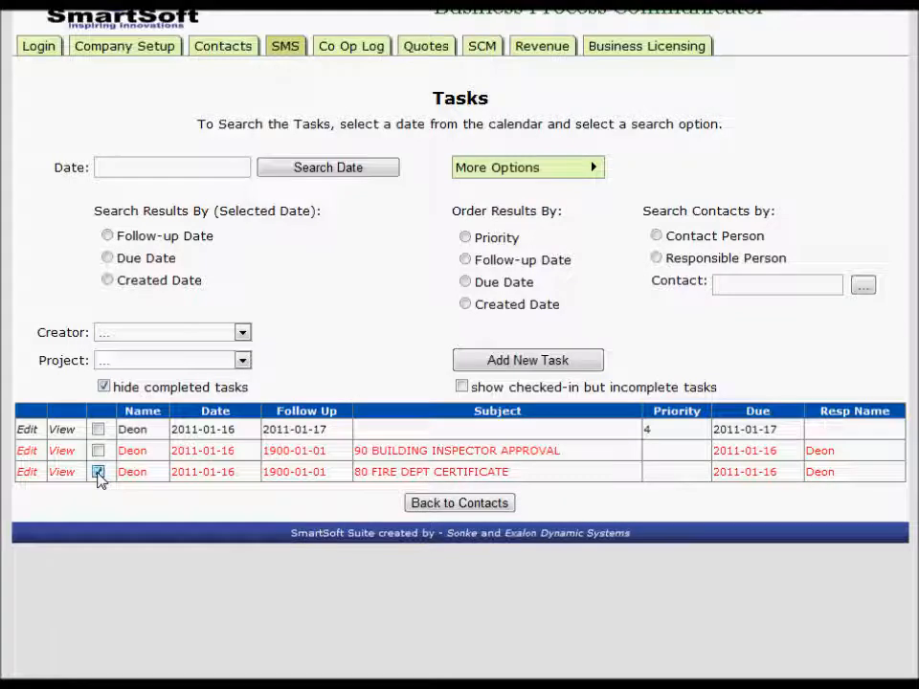
pyautogui.moveTo(506, 161)
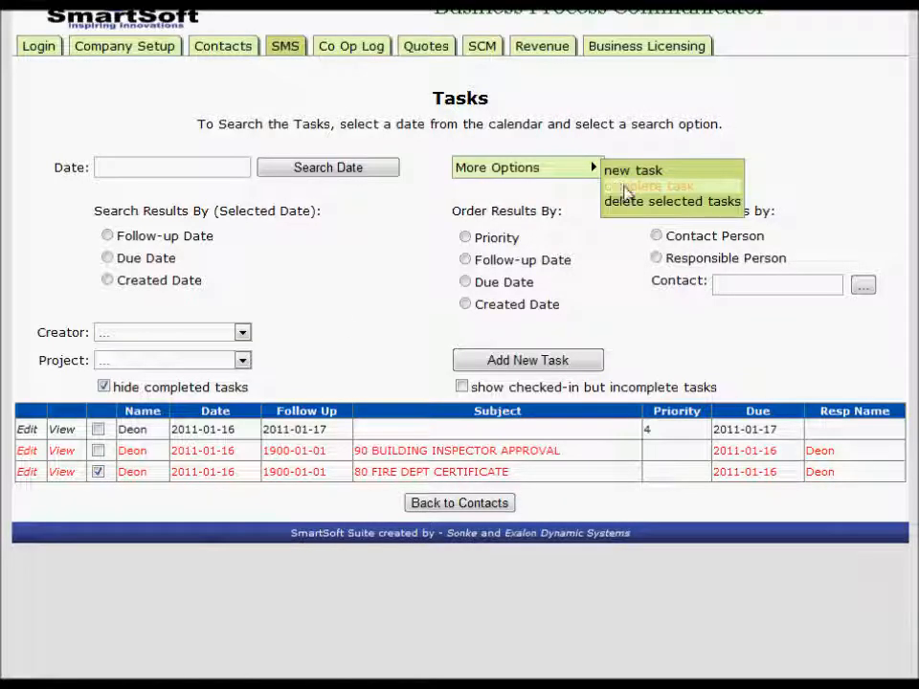
pyautogui.click(624, 186)
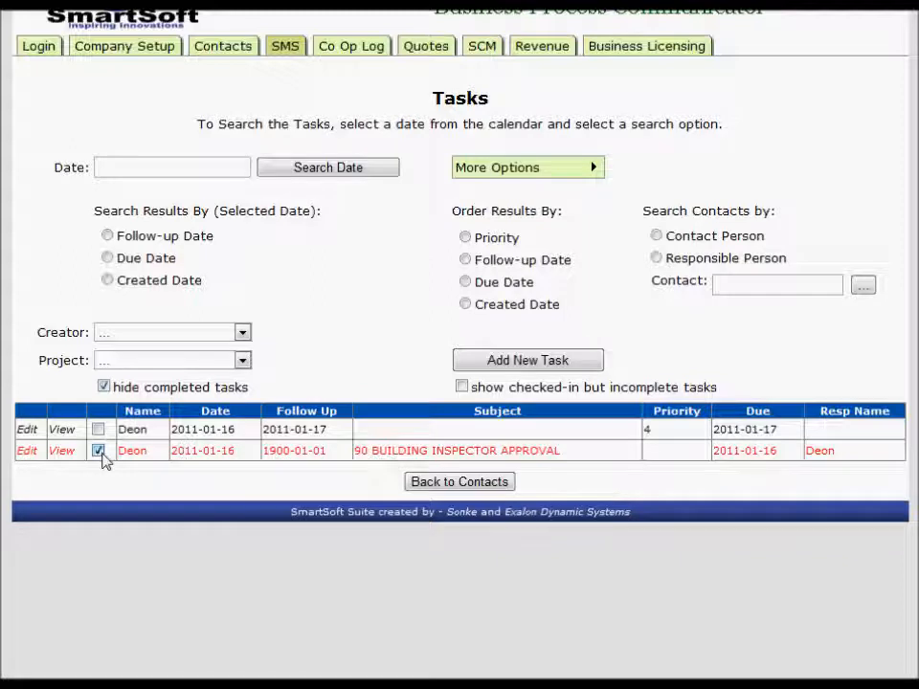
# Step: Mark the "90 BUILDING INSPECTOR APPROVAL" task as complete and review the "100 ISSUE LICENSE" task
pyautogui.moveTo(565, 176)
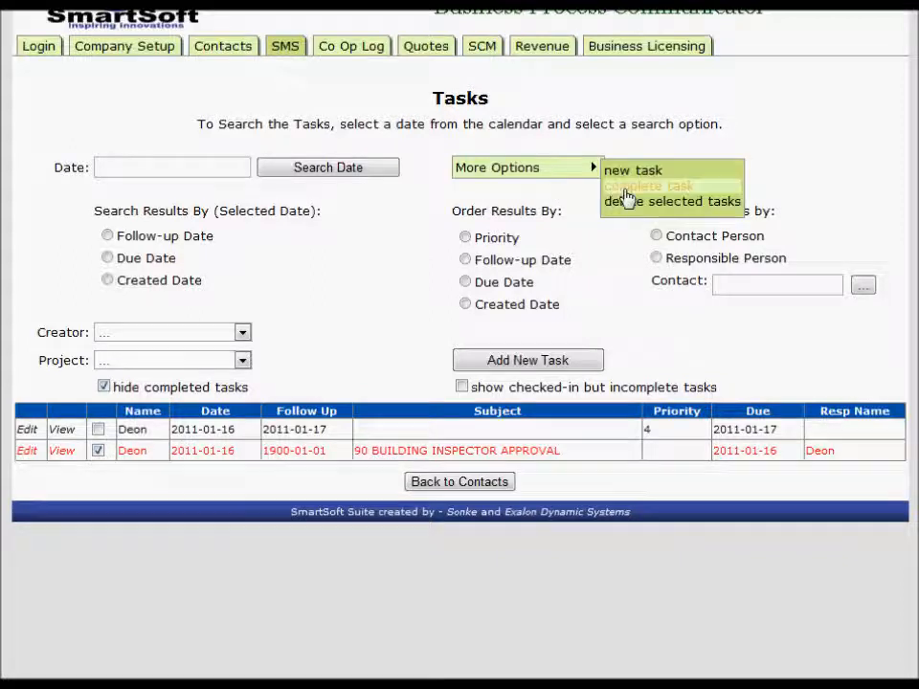
pyautogui.click(627, 188)
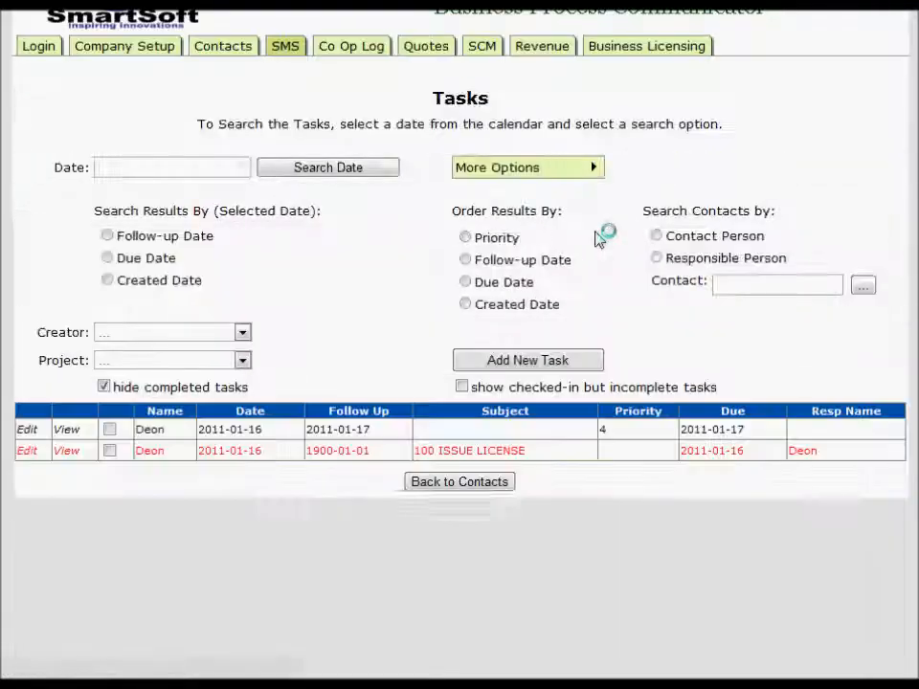
pyautogui.moveTo(543, 457); pyautogui.dragTo(414, 442)
pyautogui.click(499, 443)
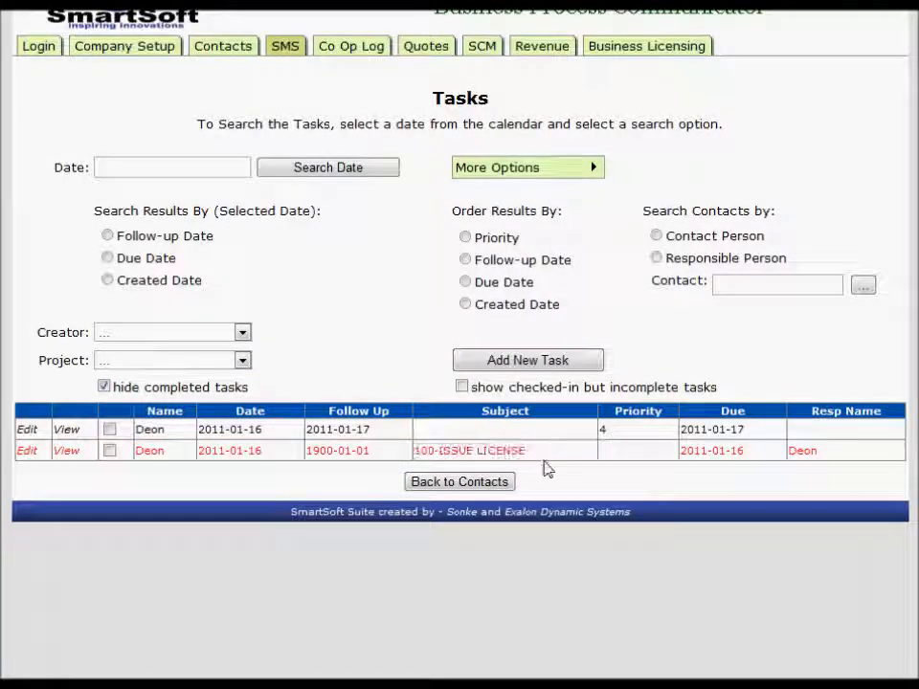